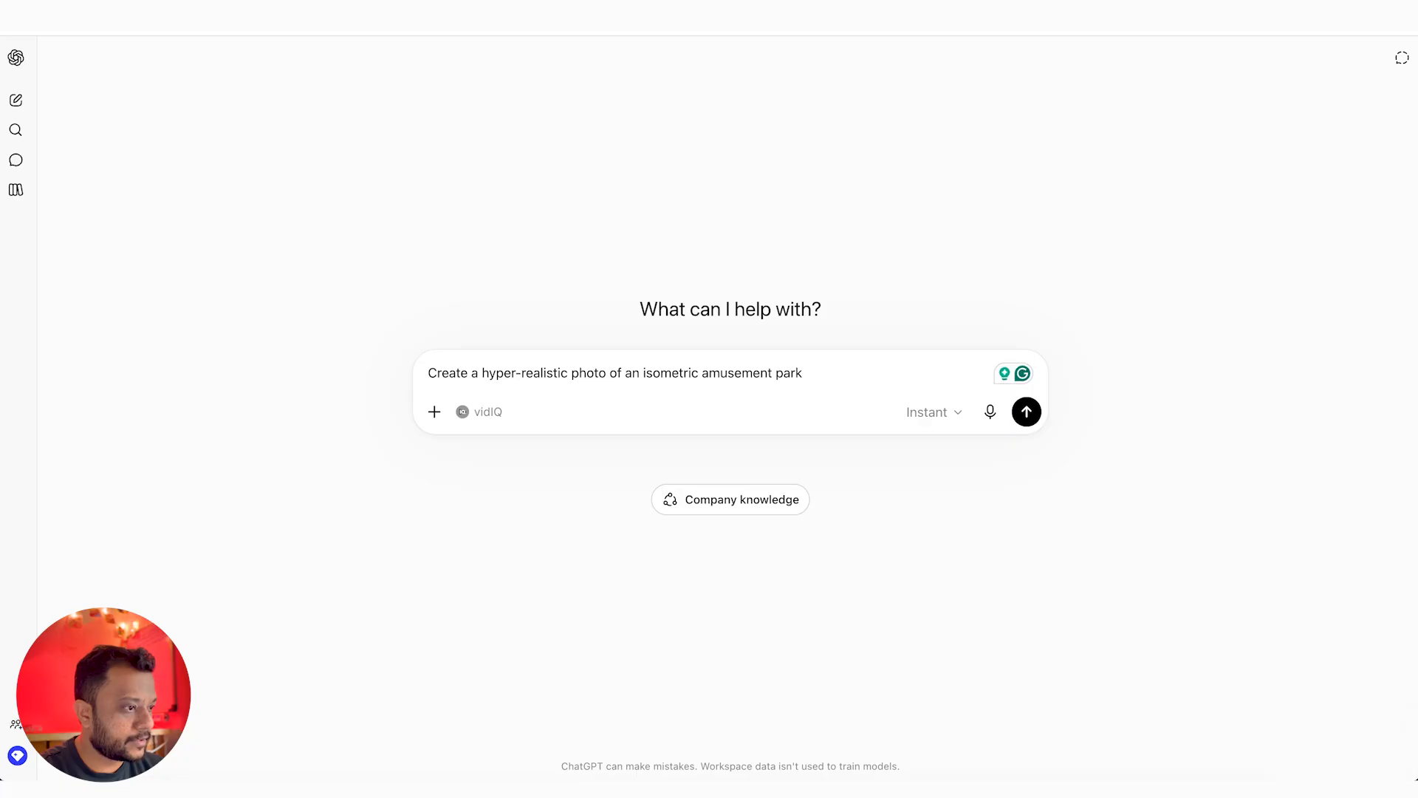
Generate and view an image from the prompt "Create a hyper-realistic photo of an isometric amusement park with all details, 4k, 16:9" using Create image
key("BackSpace")
type("4k, 16:9")
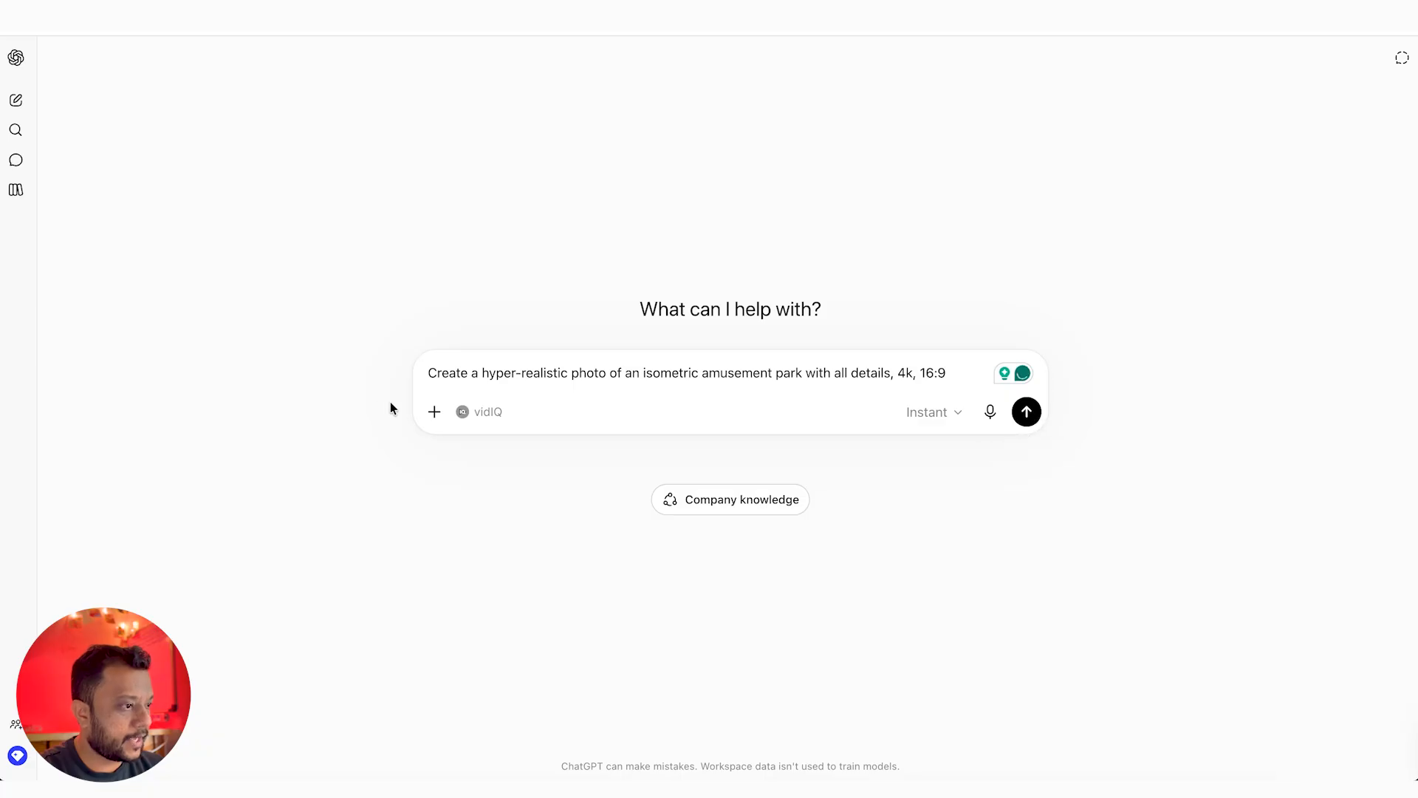
left_click(434, 411)
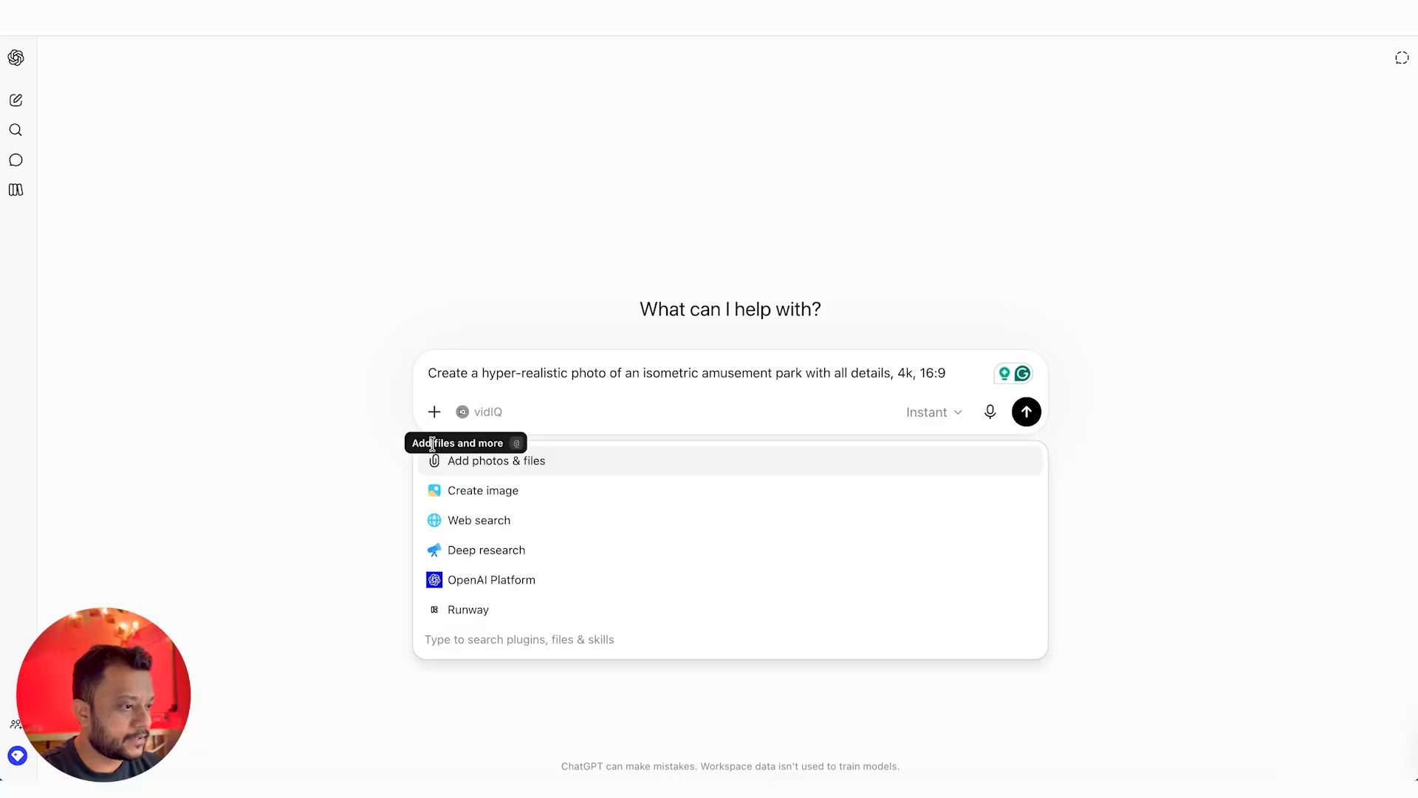
left_click(509, 489)
left_click(1027, 434)
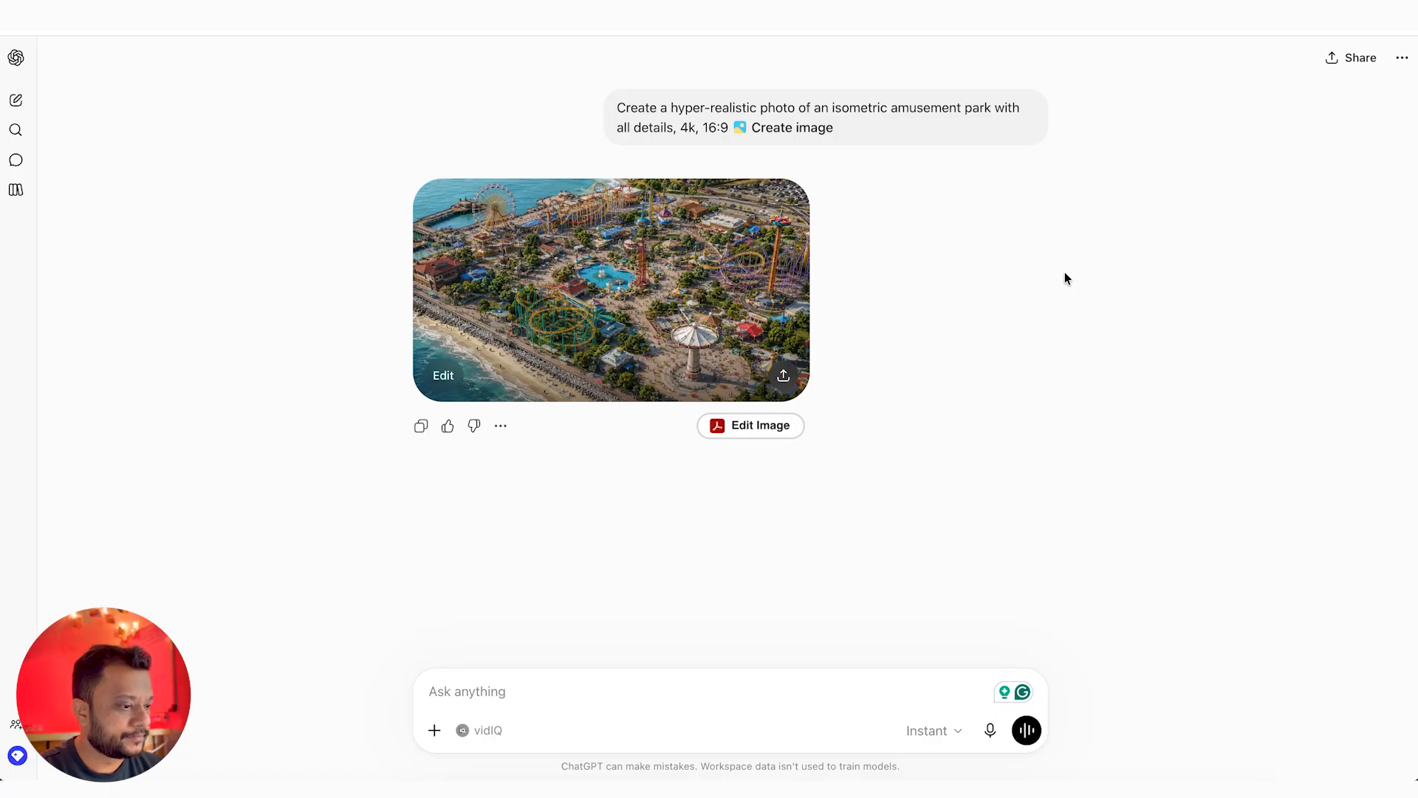
left_click(671, 327)
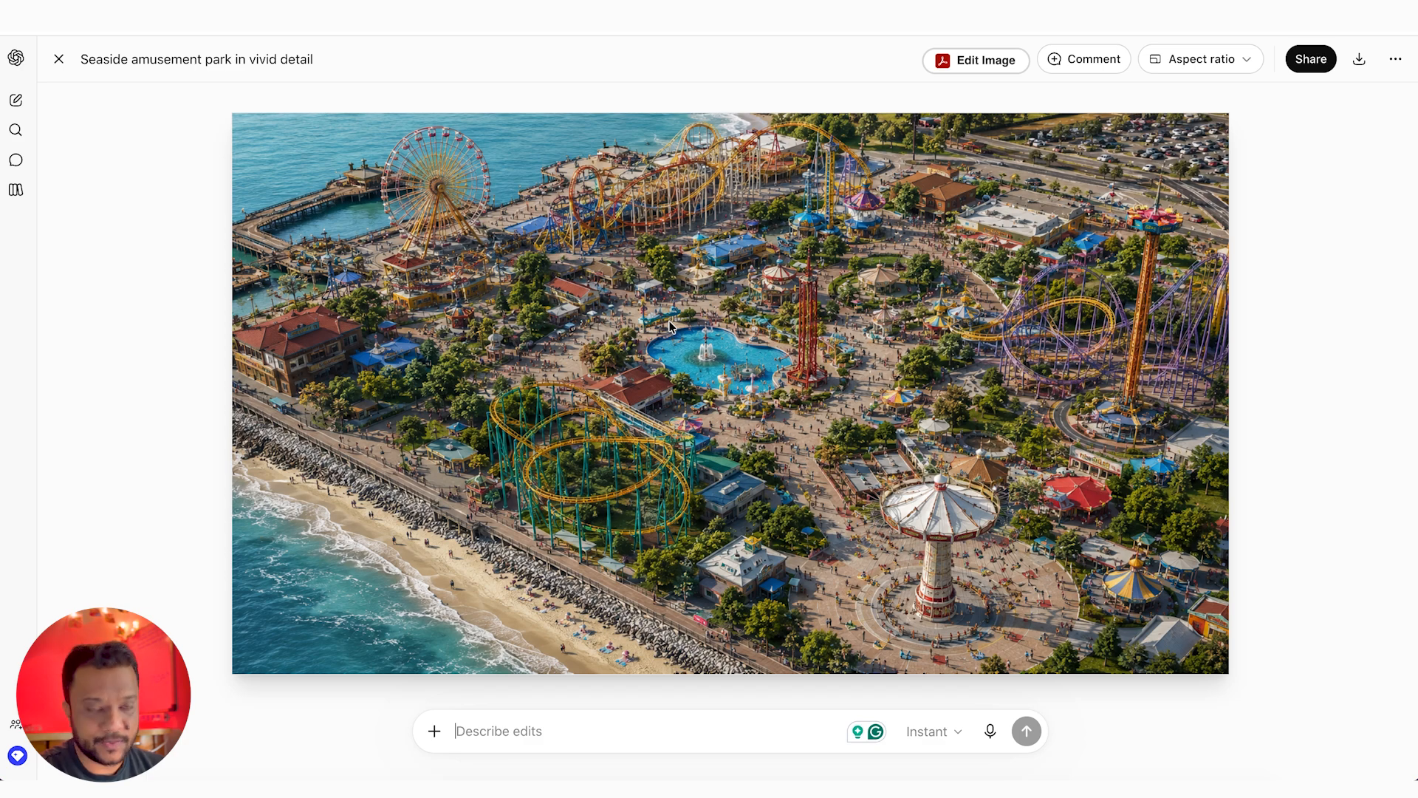
left_click(58, 59)
Request a red guide line over the image and a detailed Veo 3 drone video prompt, starting from the dock, then view the marked image
type("Now")
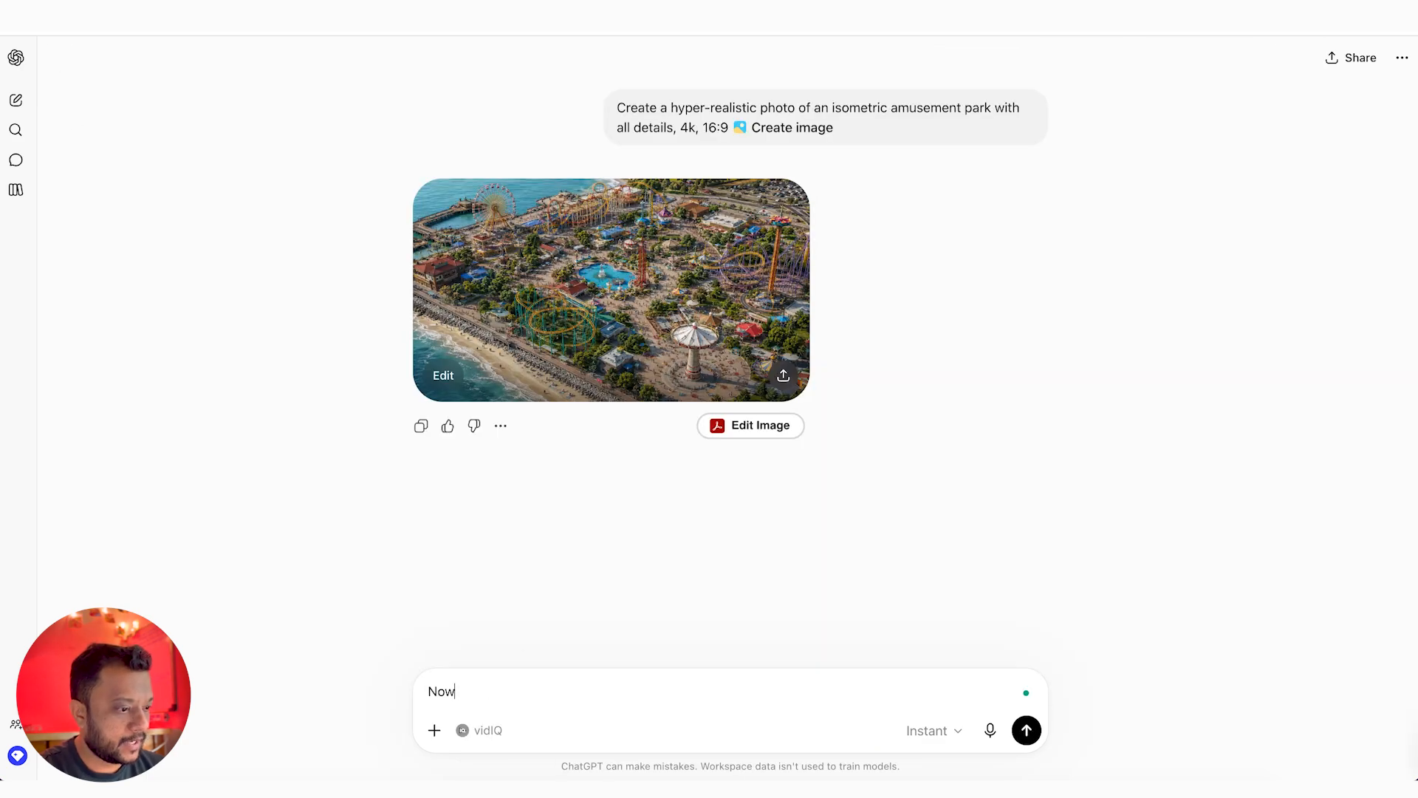
type(" I wanted to create drone video from this image create red marking")
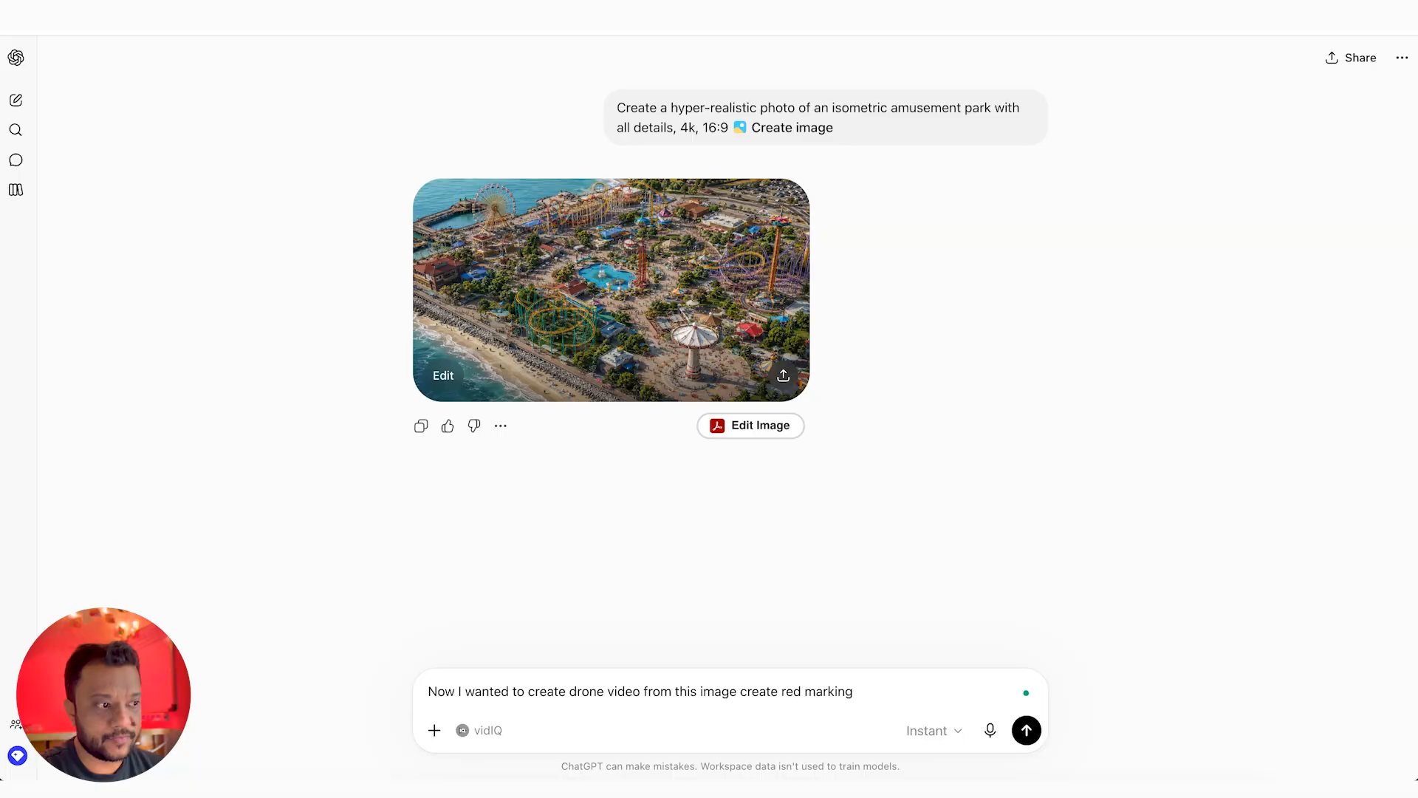
type(" line over it to guide and also give me prompt for it. ")
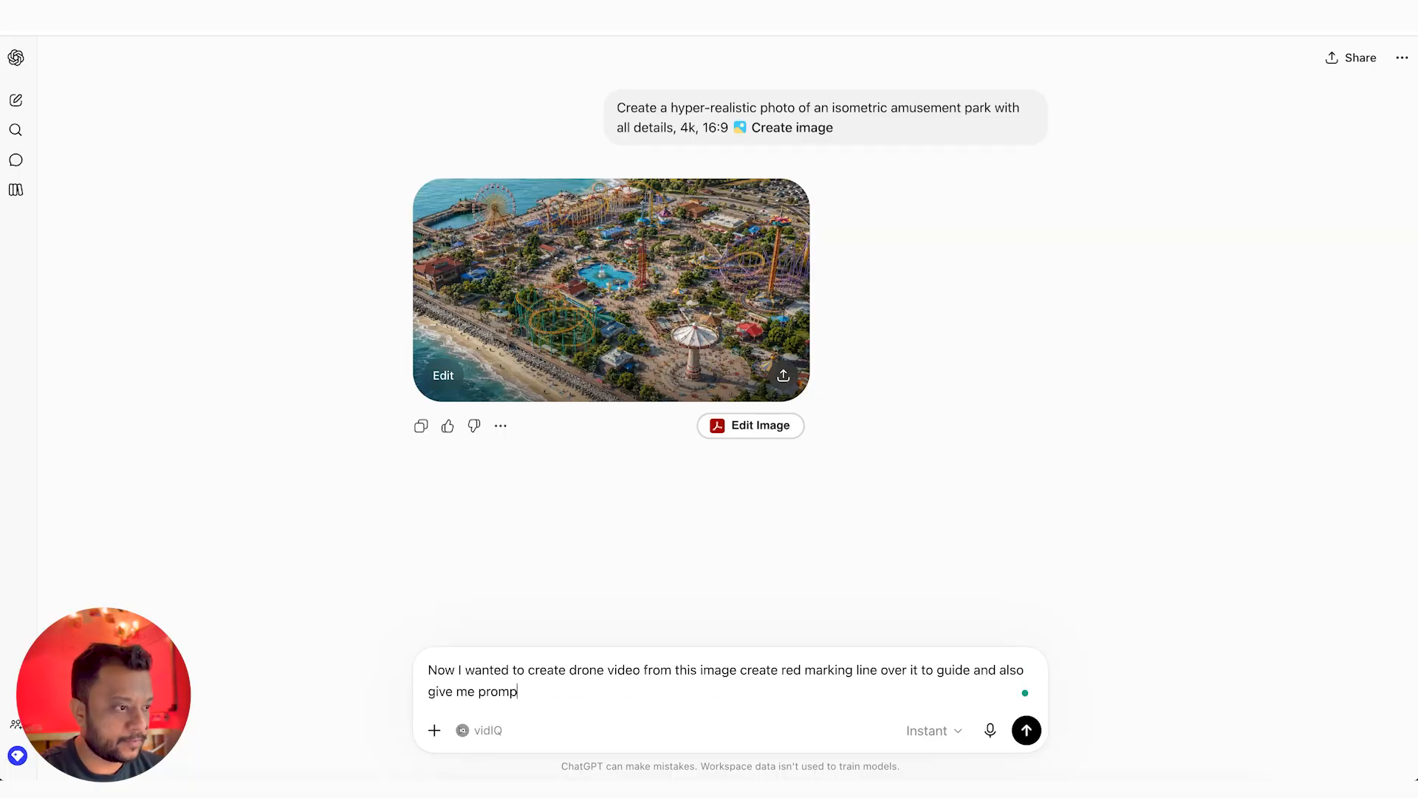
type("Start from dock area and go to different rides")
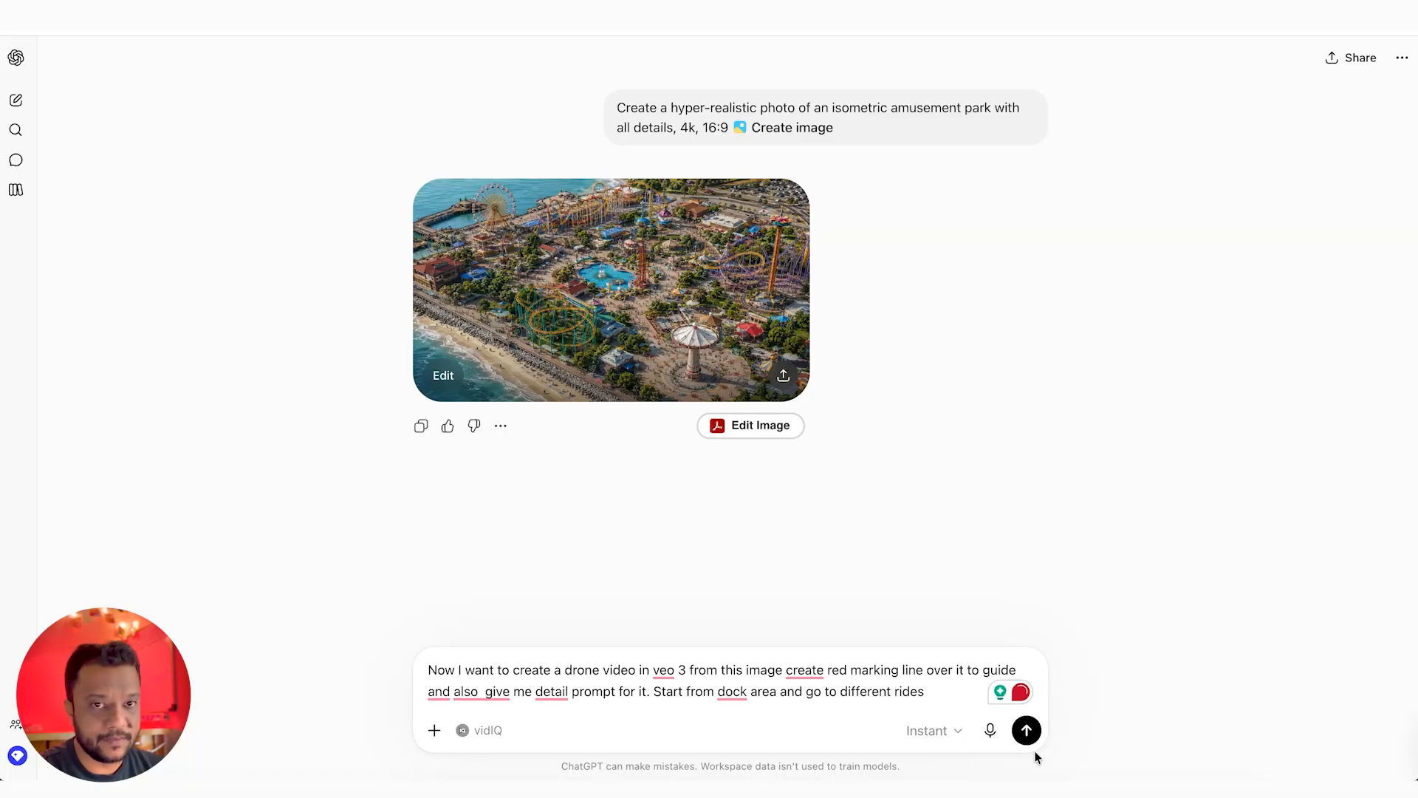
left_click(1027, 731)
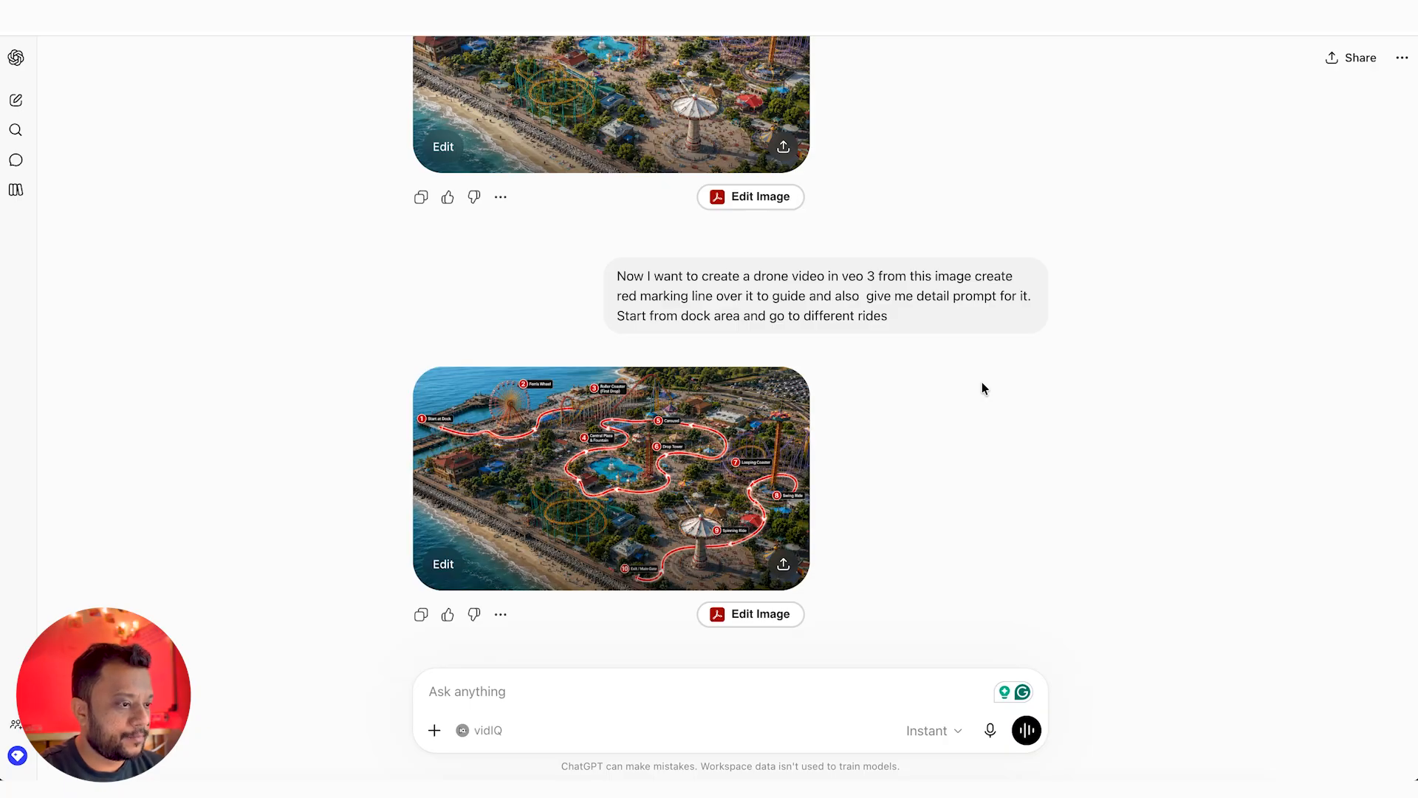
left_click(665, 465)
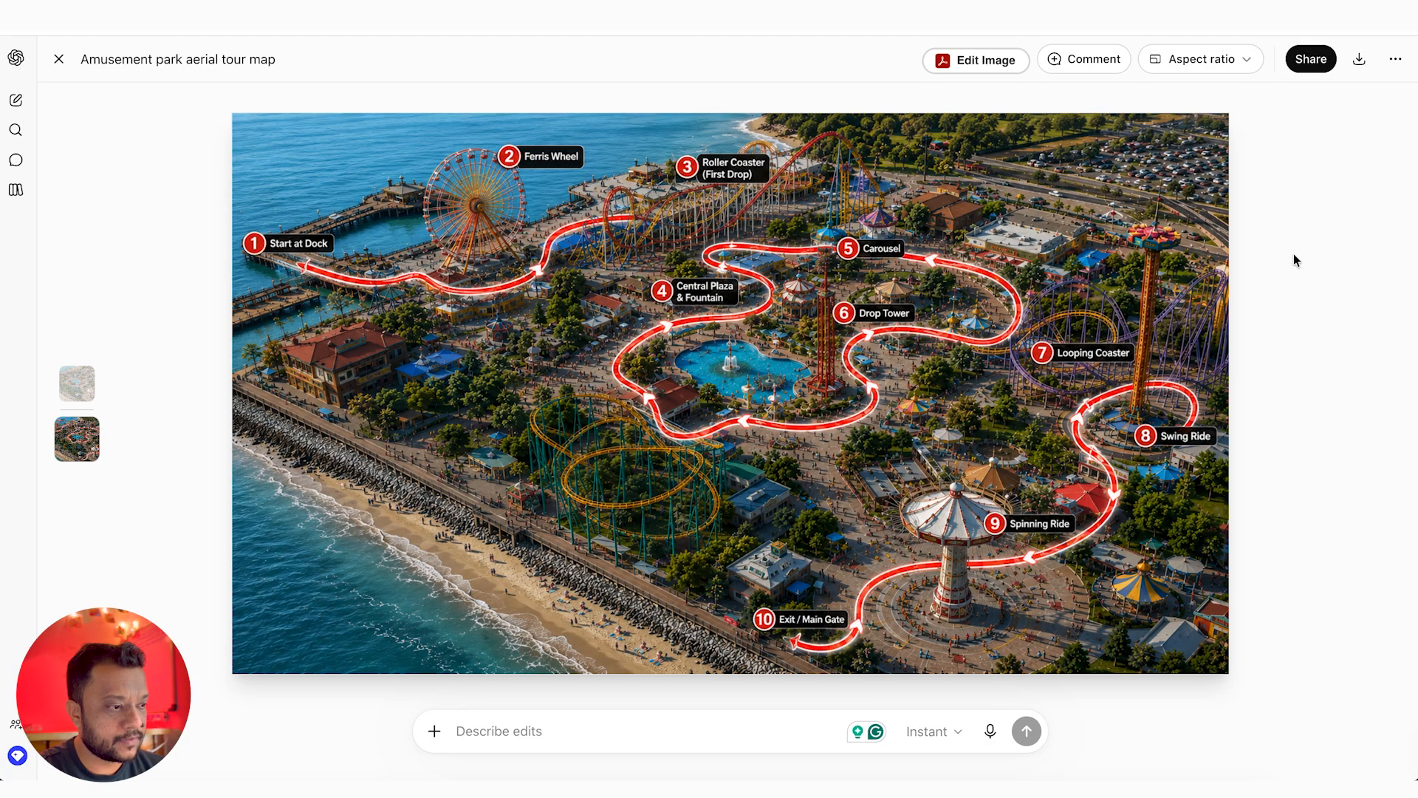
left_click(59, 59)
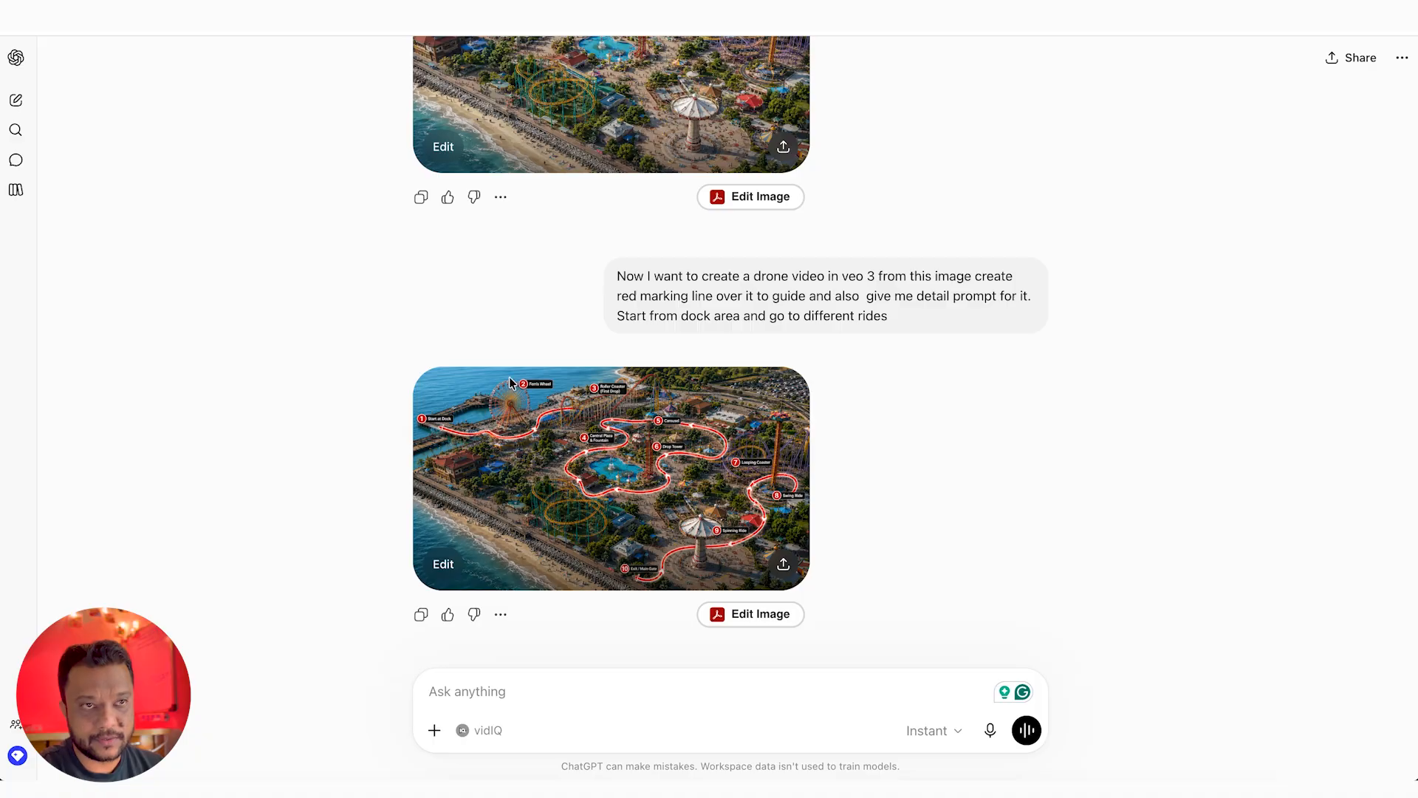
Send the follow-up request "now share detail prompt with me to generate video"
type("now share detail prompt with me for")
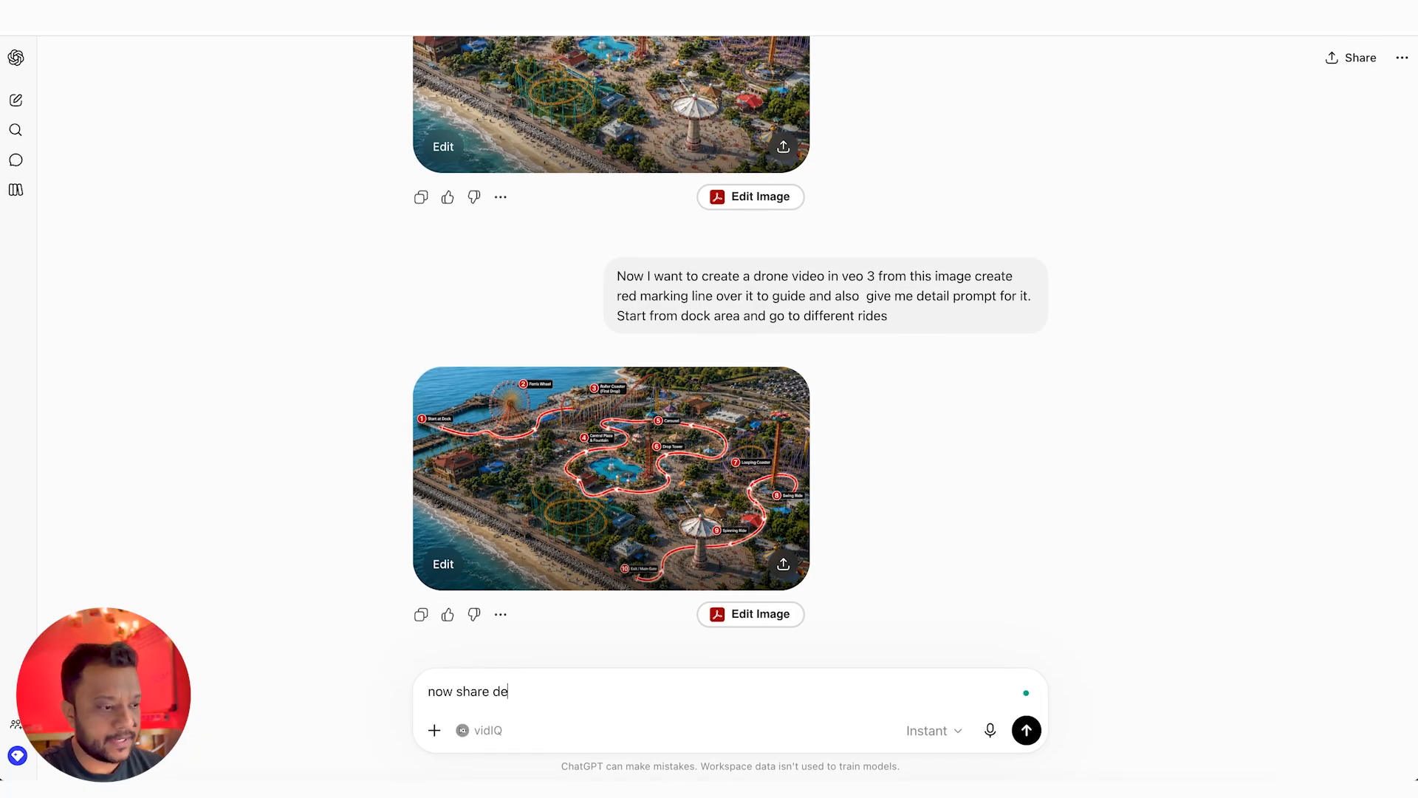
key("BackSpace")
key("BackSpace")
key("BackSpace")
type("to generate video")
key("Return")
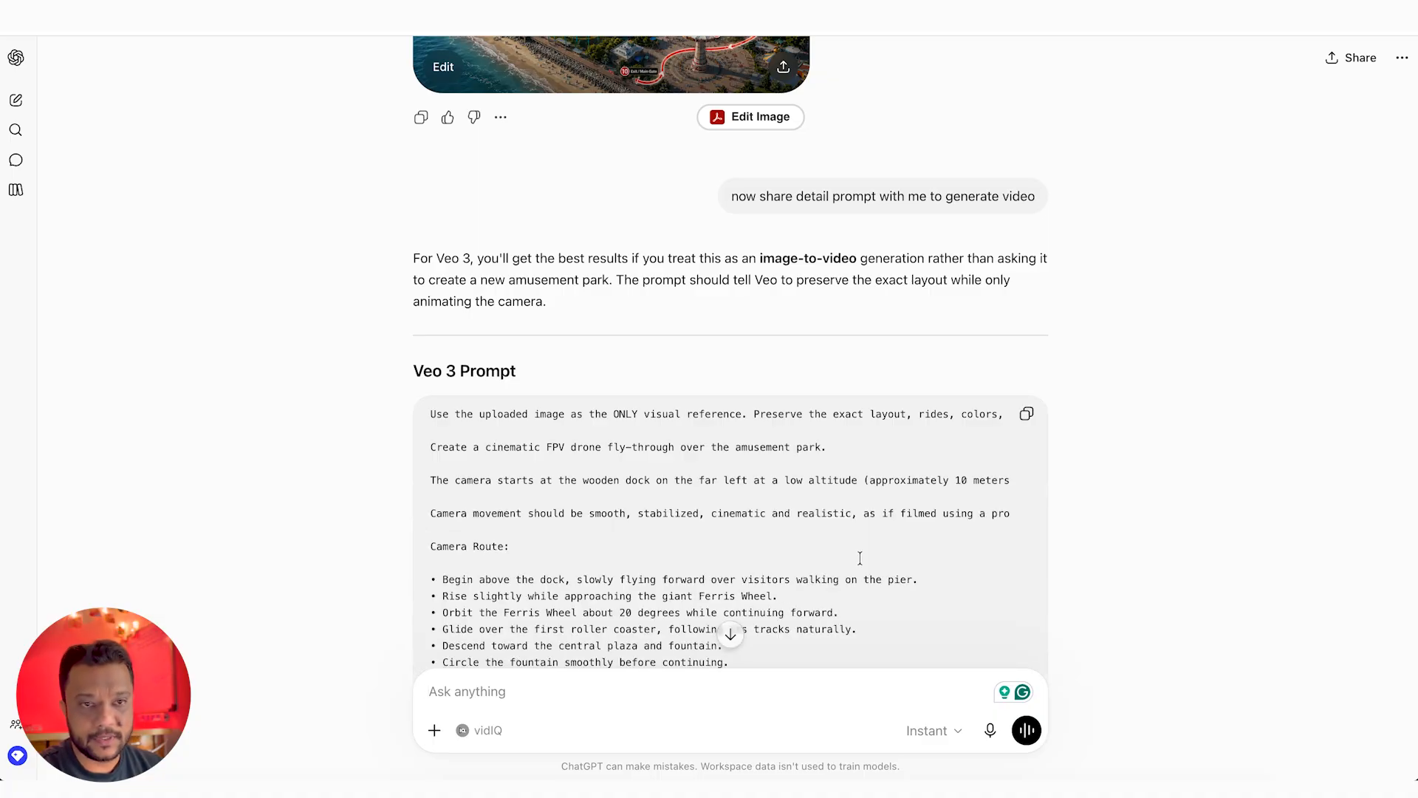
Read through the Veo 3 prompt and the negative prompt in the reply
scroll(860, 558, "down", 14)
scroll(860, 557, "down", 12)
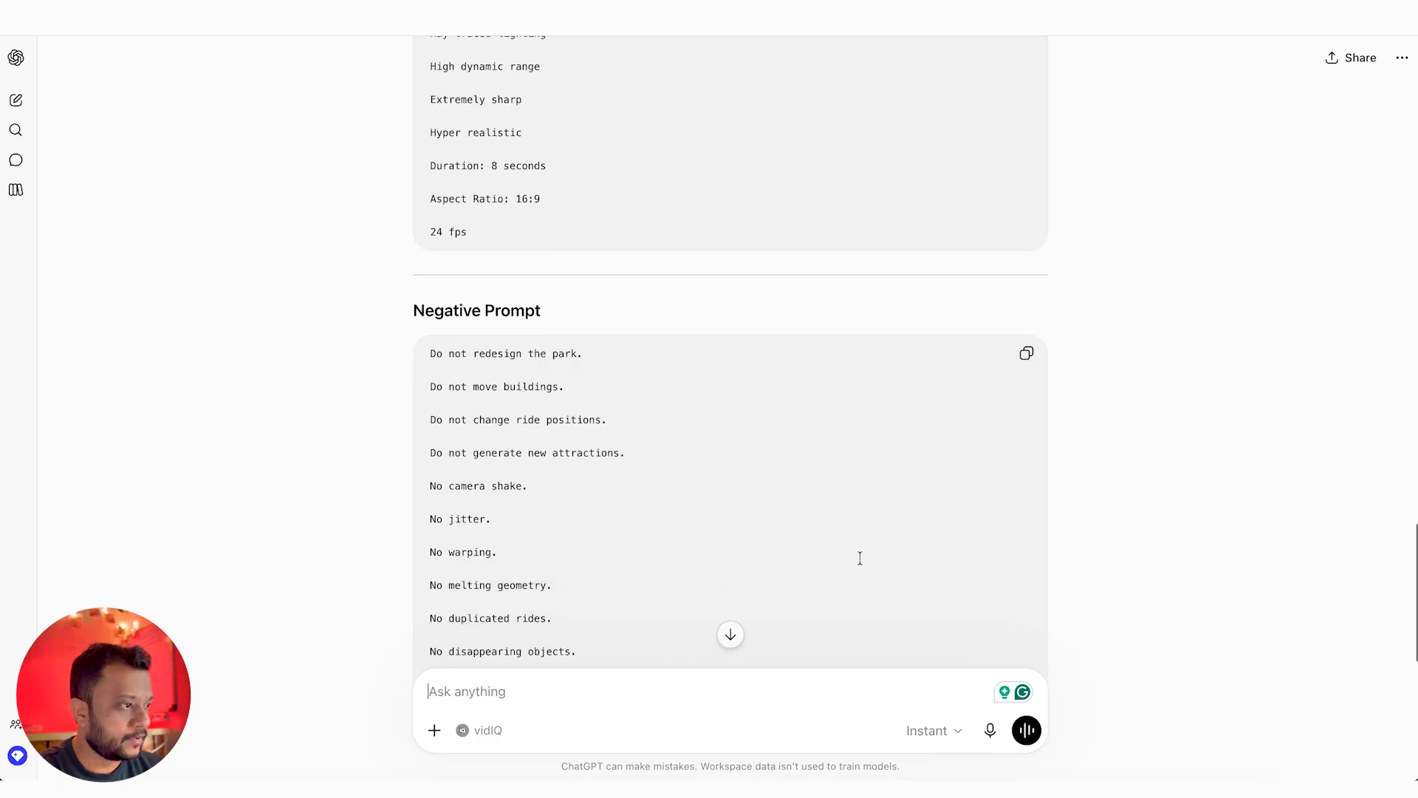
scroll(860, 558, "down", 8)
scroll(859, 558, "up", 8)
scroll(860, 558, "up", 20)
scroll(860, 558, "up", 10)
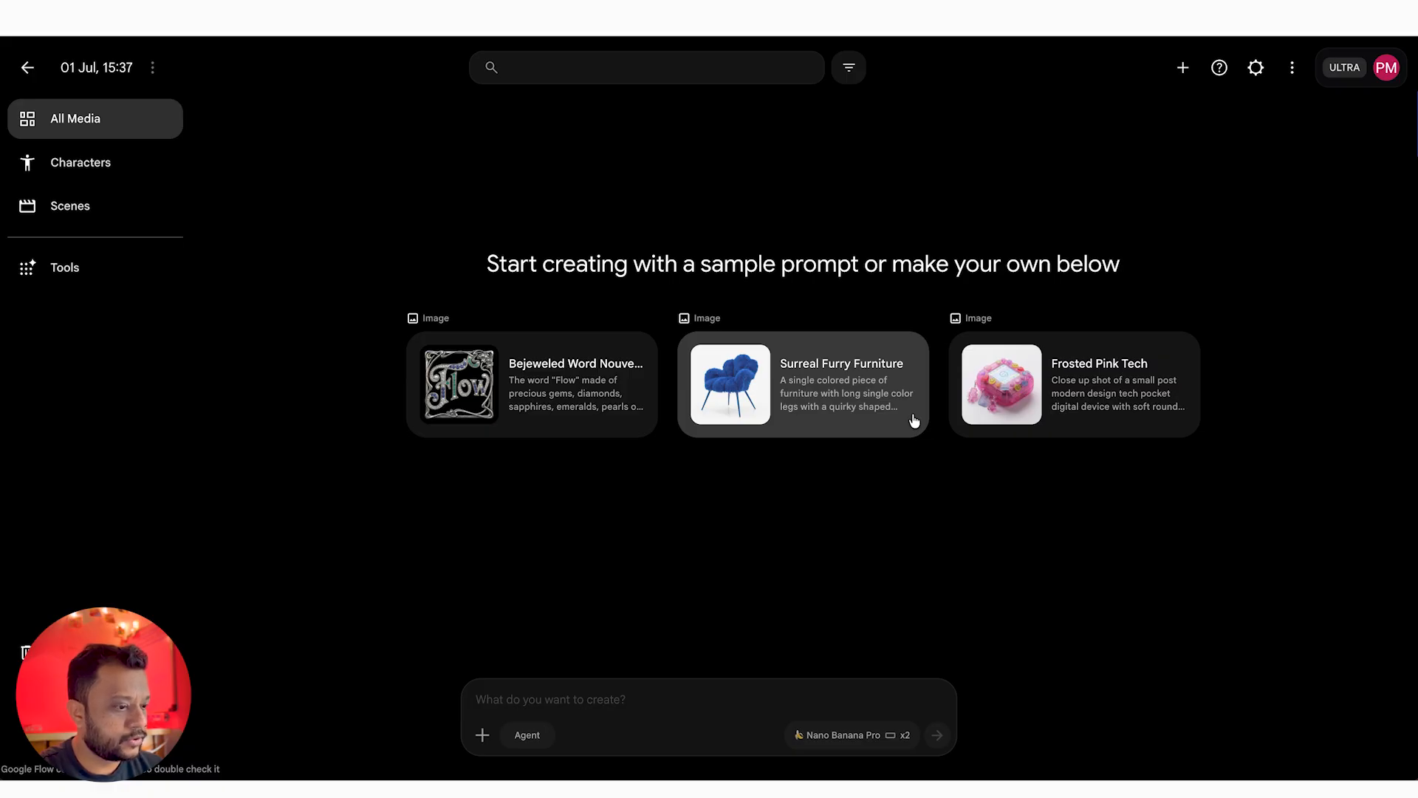
In Google Flow, upload the marked and unmarked ChatGPT amusement park images from the Downloads folder
left_click(482, 735)
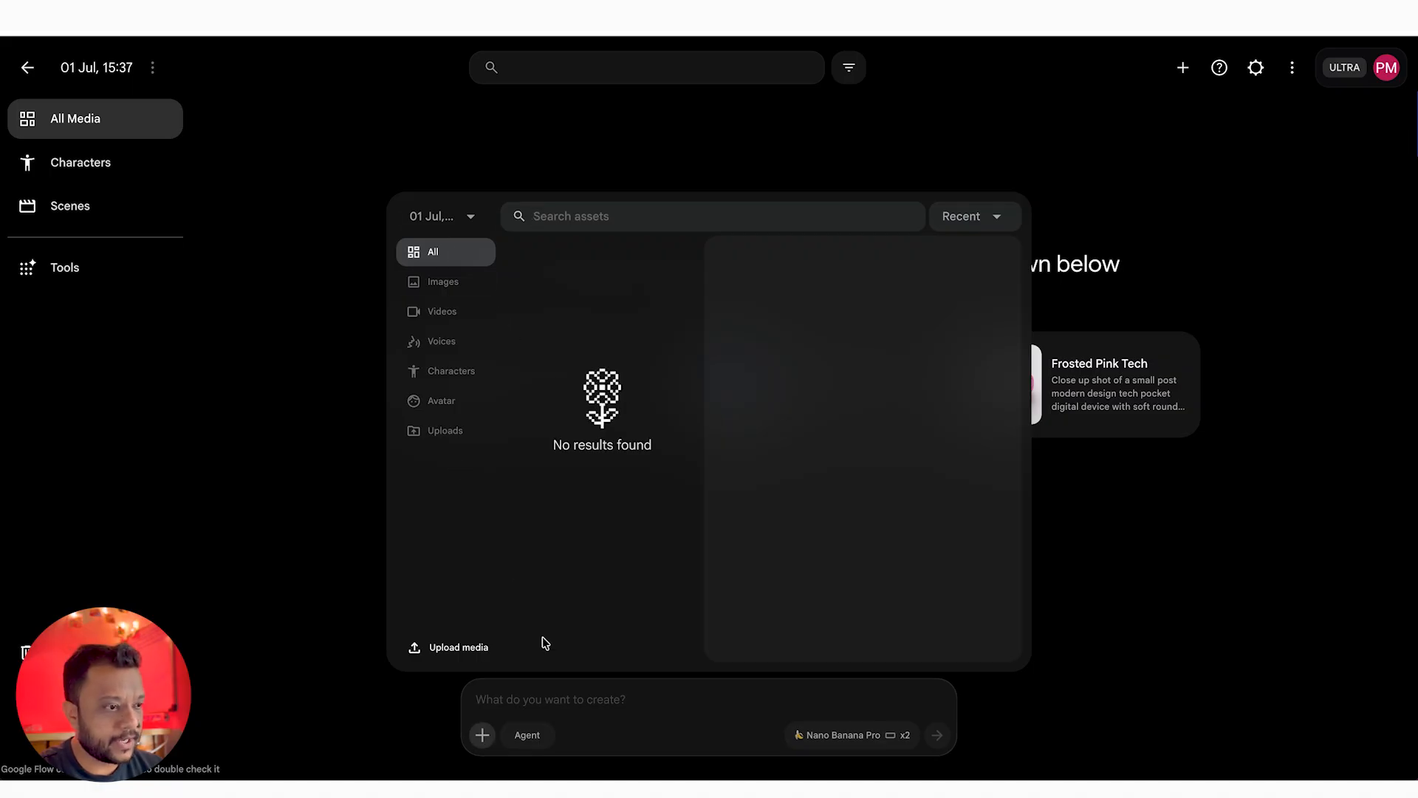
left_click(473, 648)
left_click(396, 169, "shift")
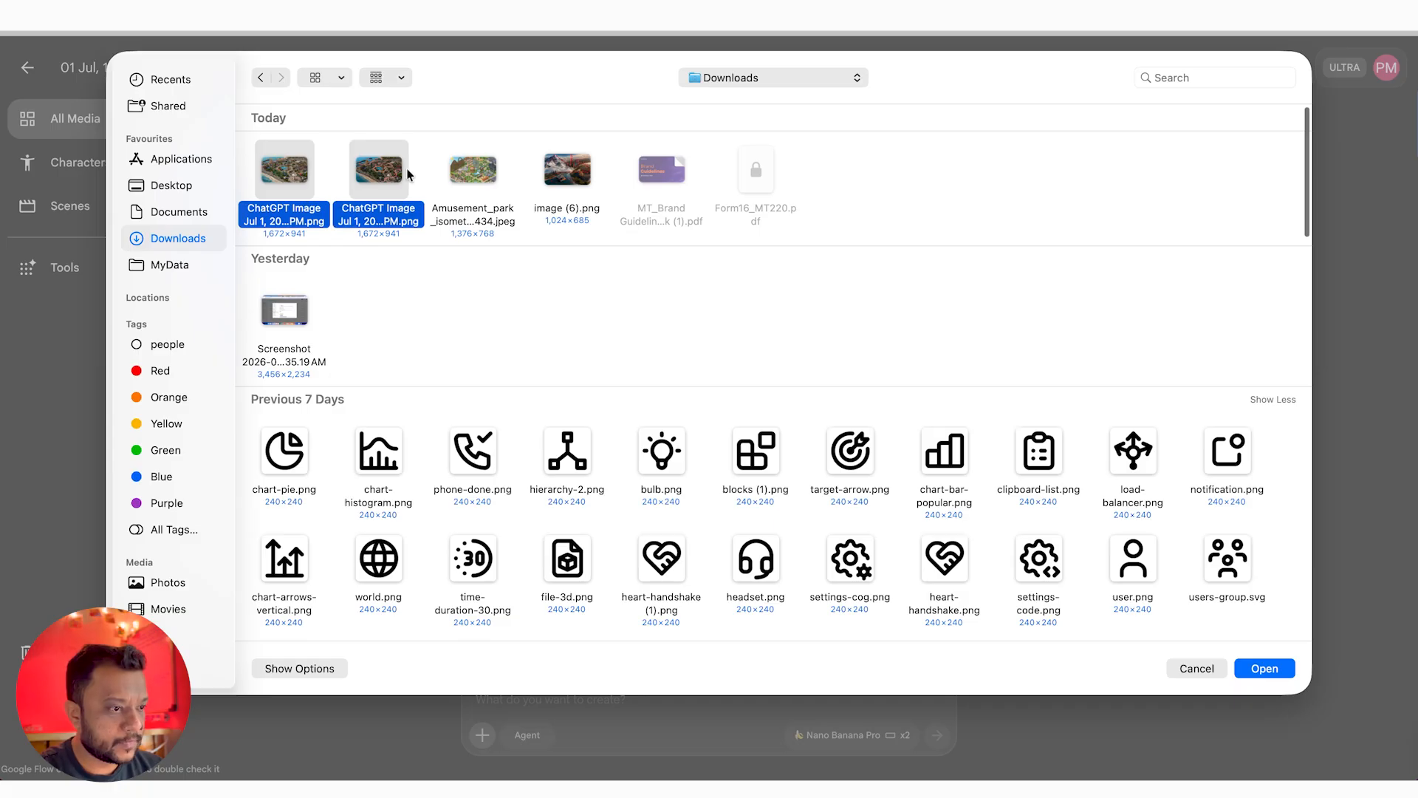
left_click(1263, 668)
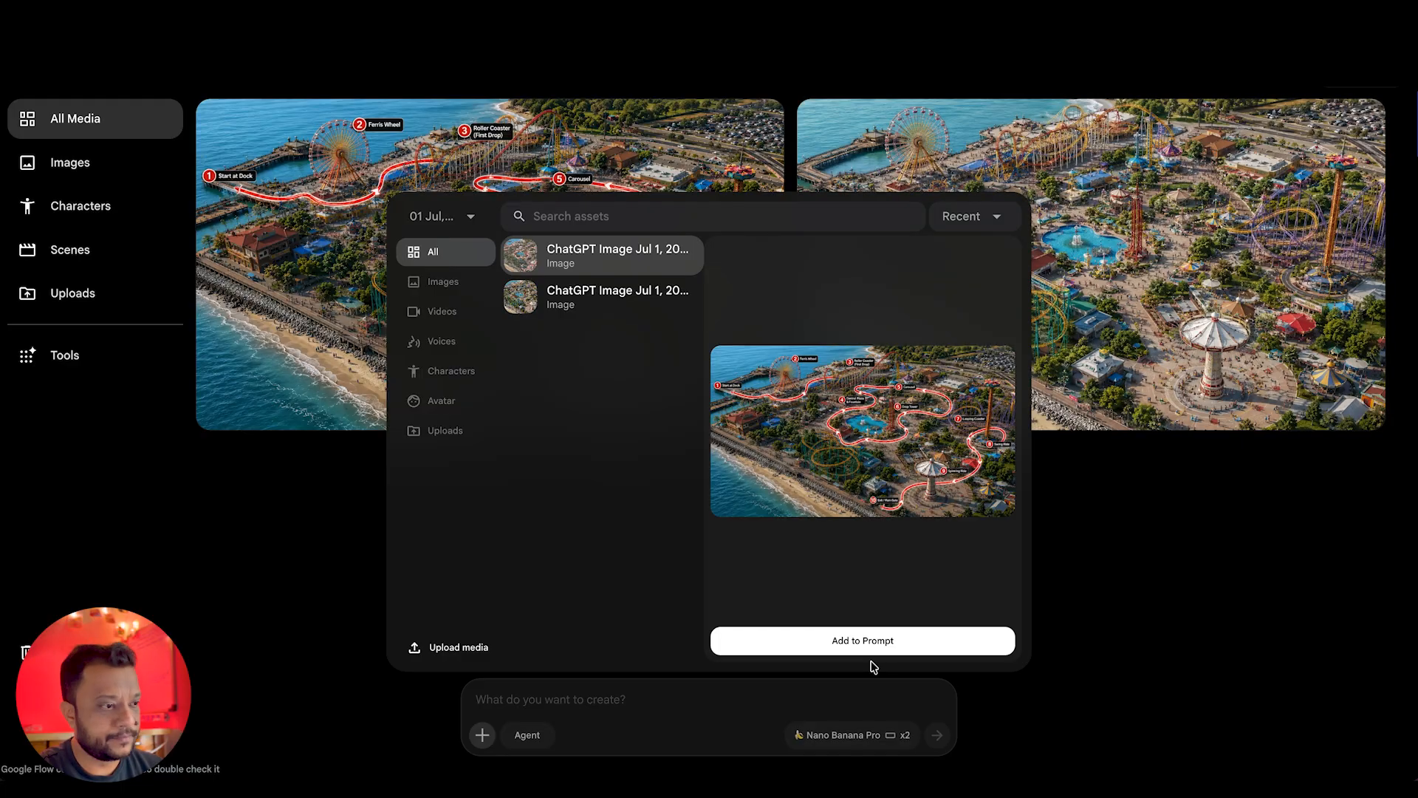
Attach both uploaded park images to the prompt and paste the copied Veo 3 prompt text
left_click(826, 641)
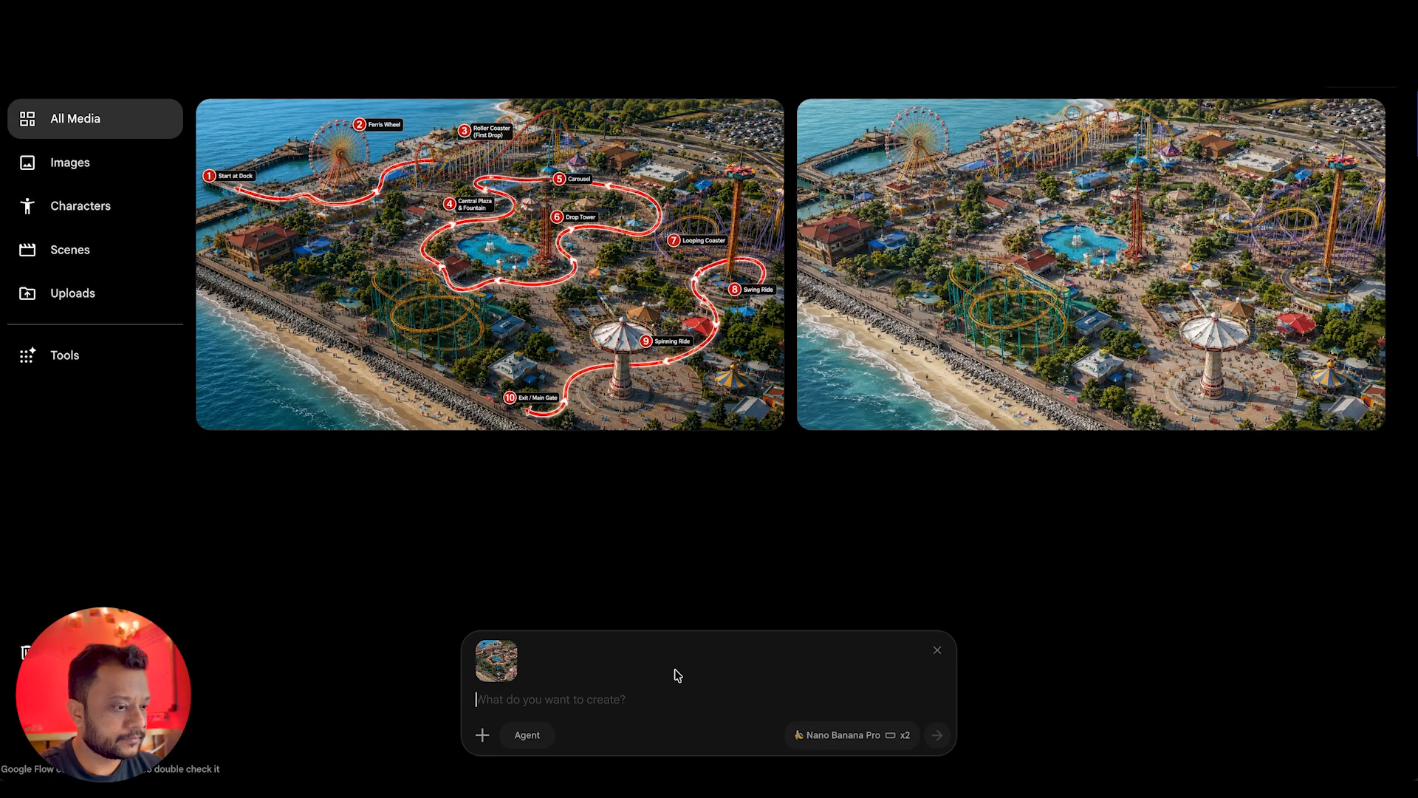
left_click(482, 735)
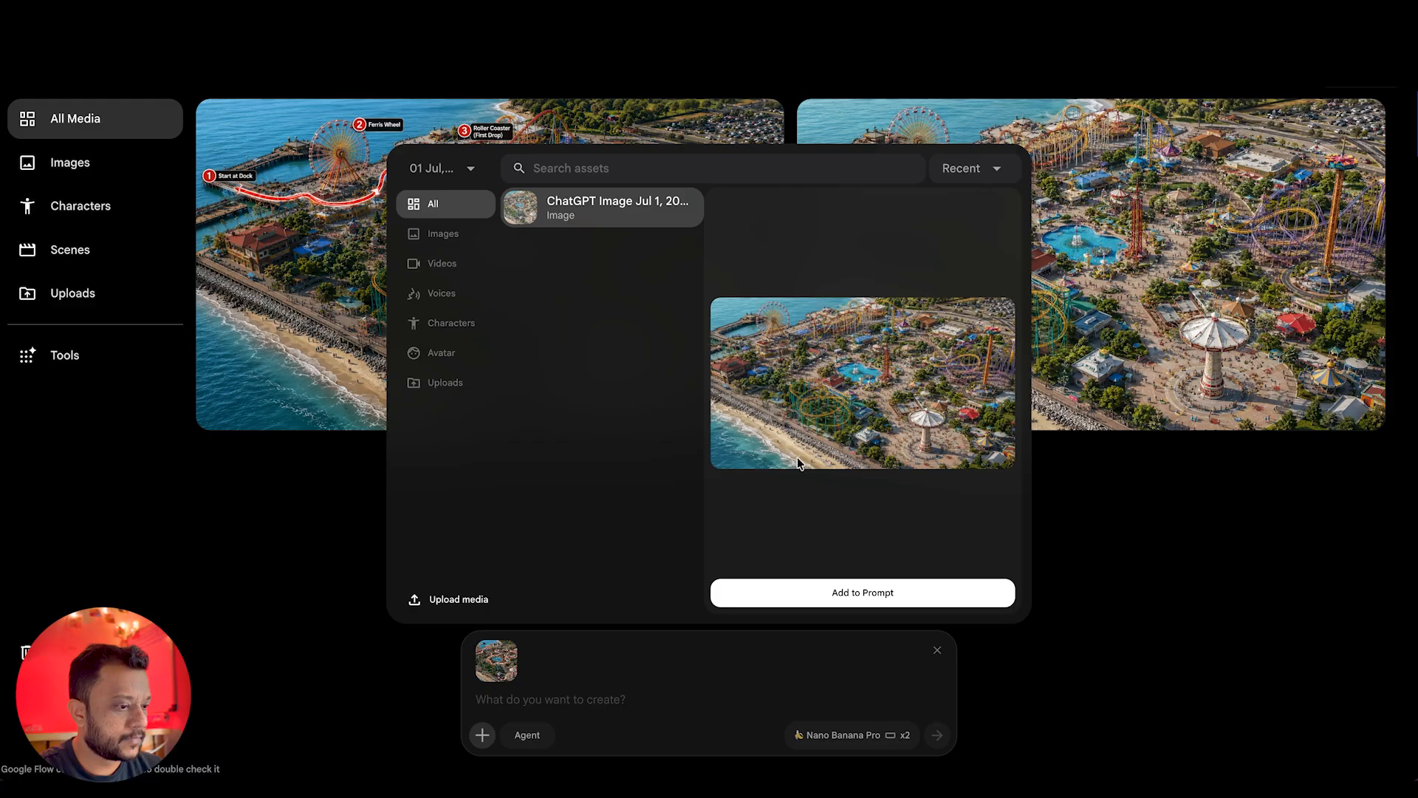
left_click(868, 593)
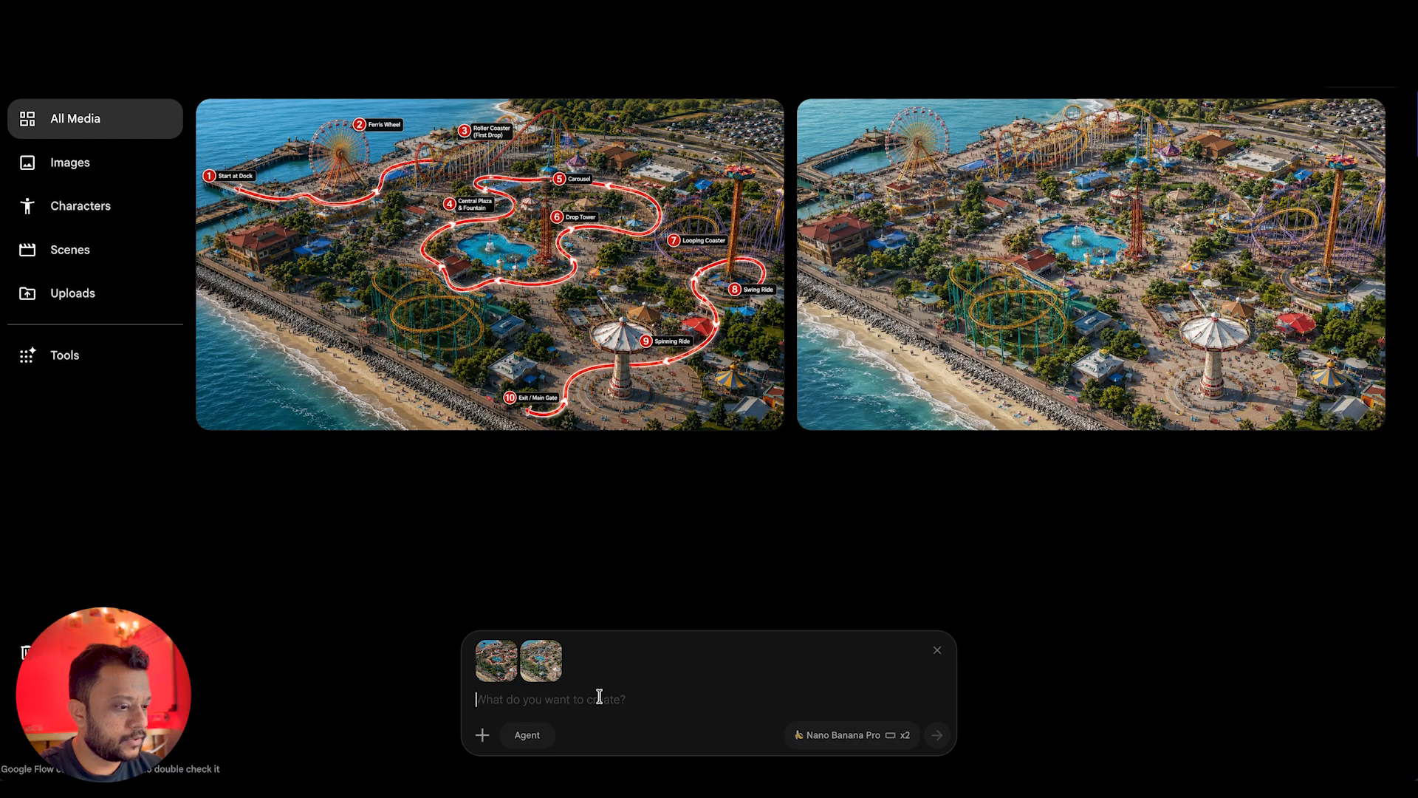
key("ctrl+v")
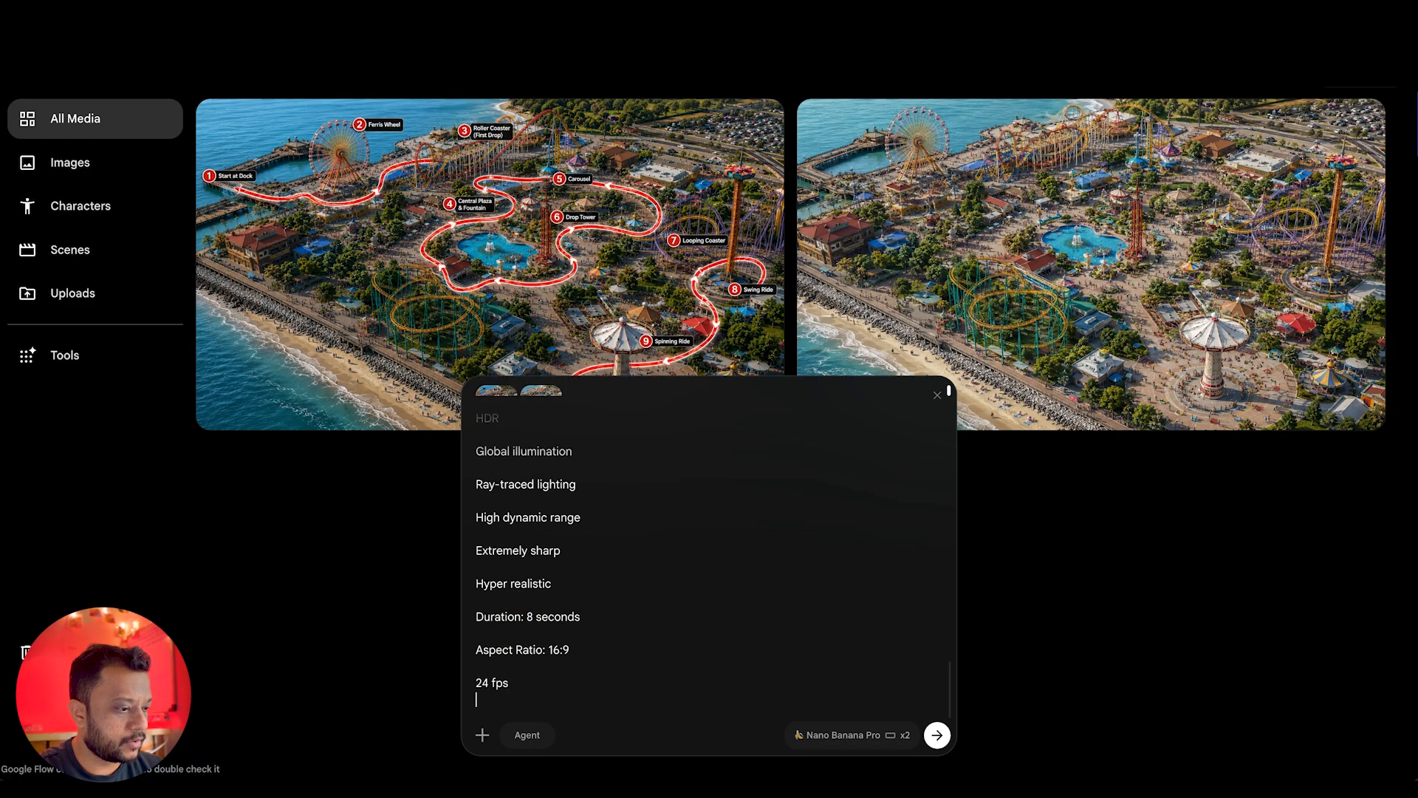
Configure the generation as a 10-second video with a single output, keeping the Omni Flash model
left_click(827, 739)
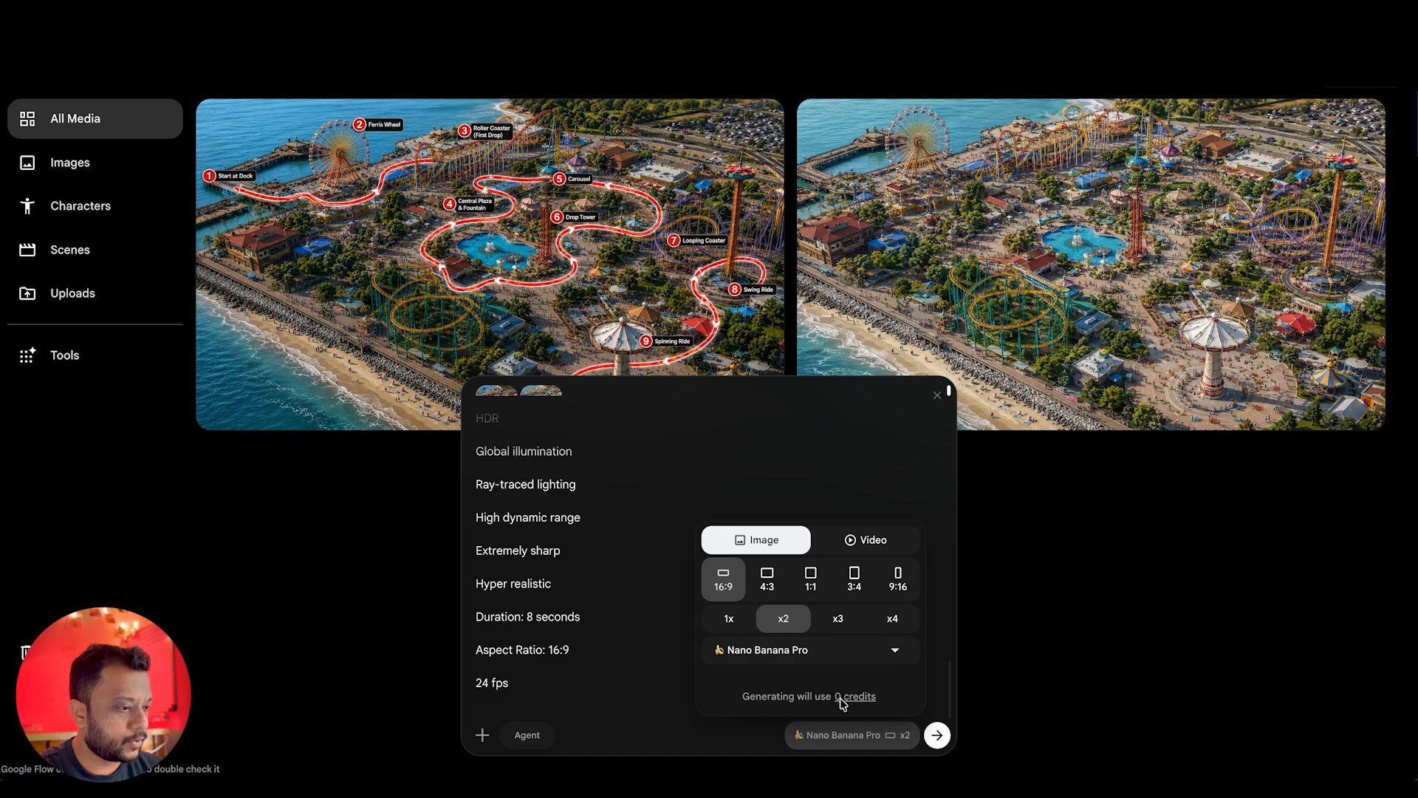
left_click(863, 539)
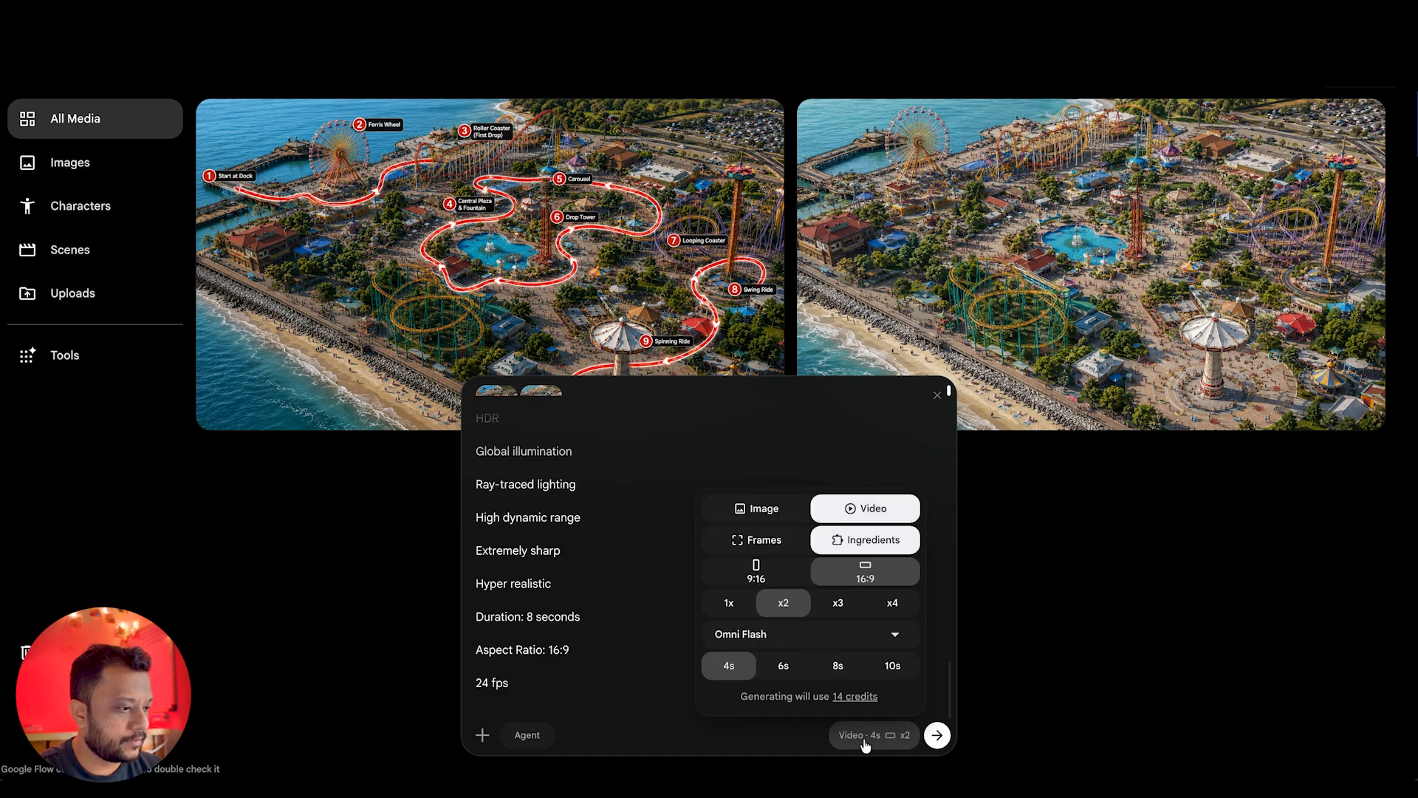
left_click(786, 629)
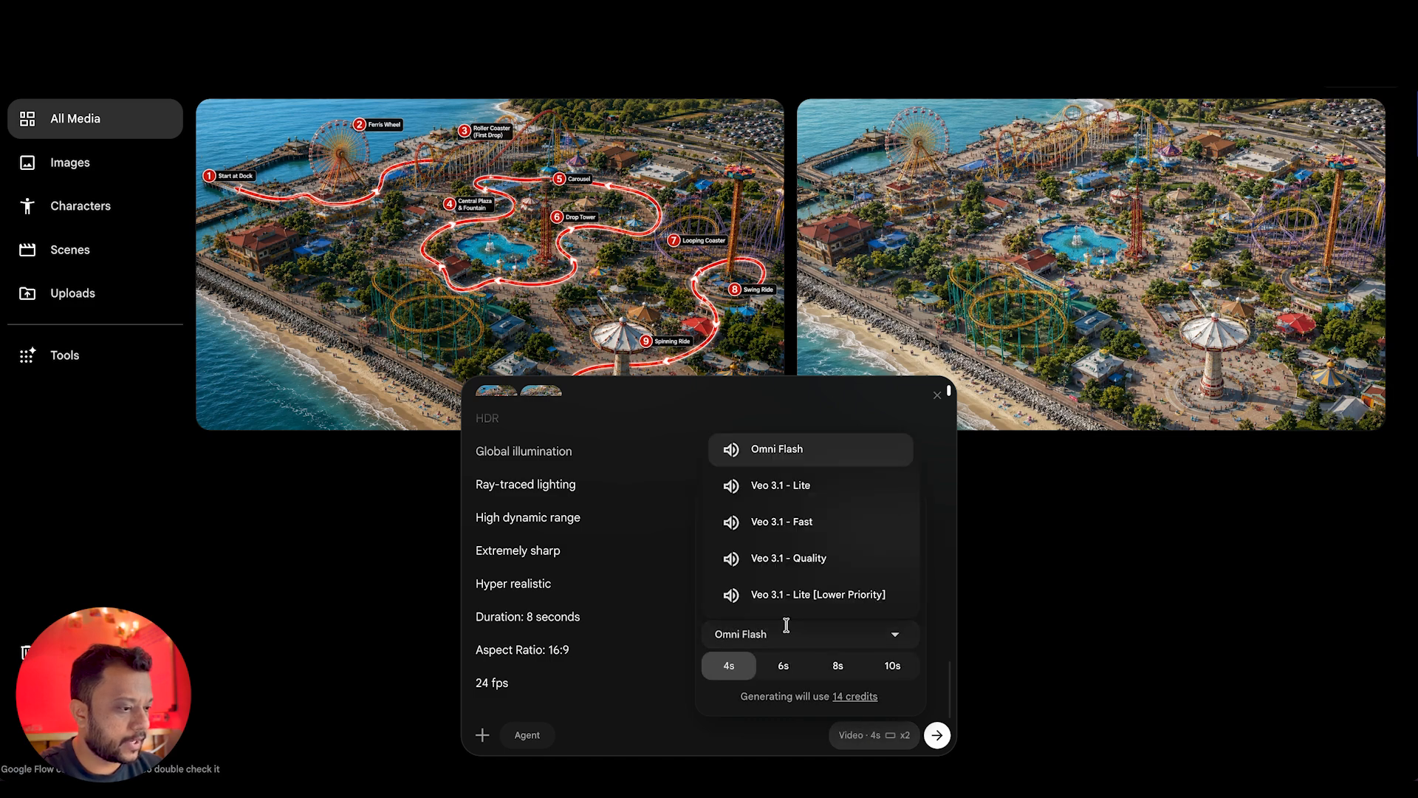
left_click(661, 743)
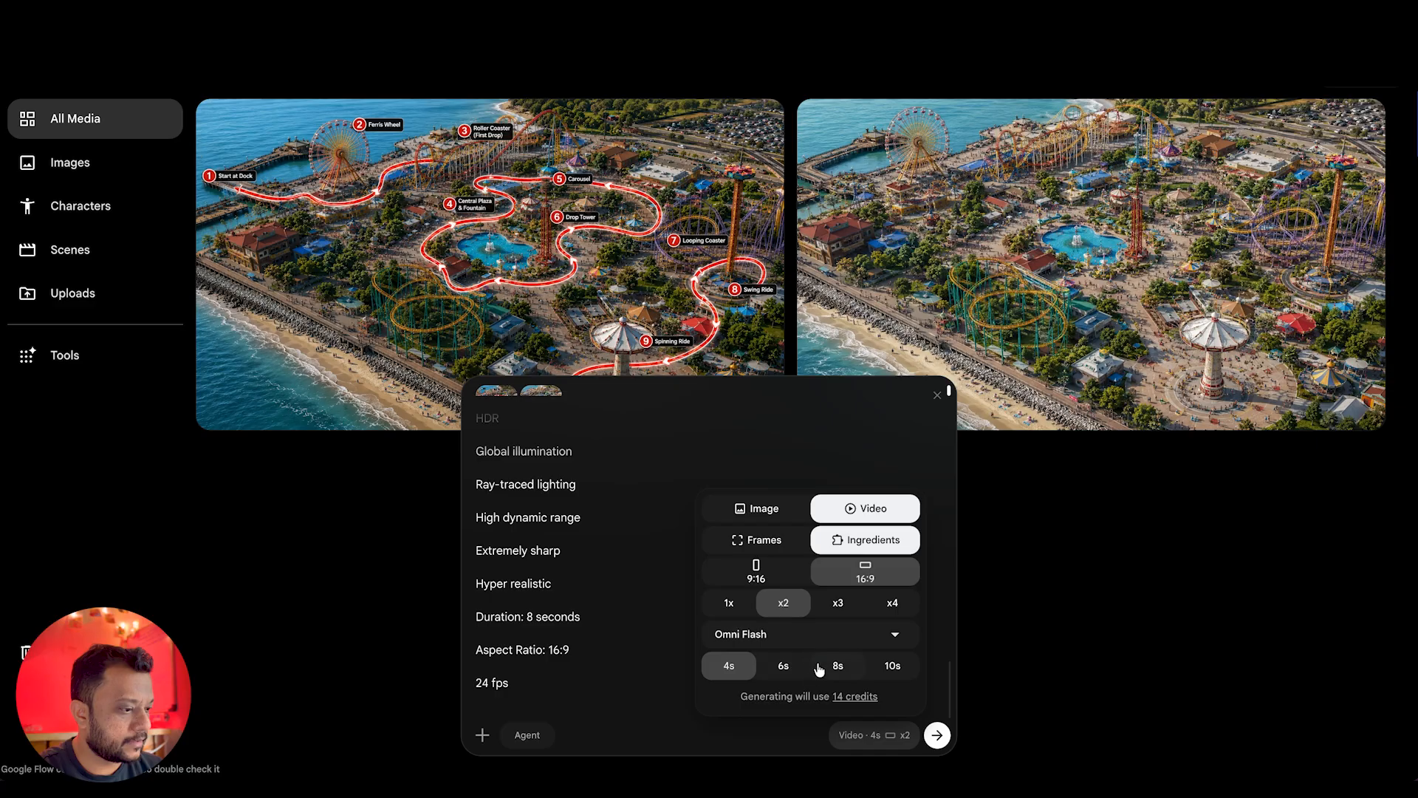
left_click(892, 666)
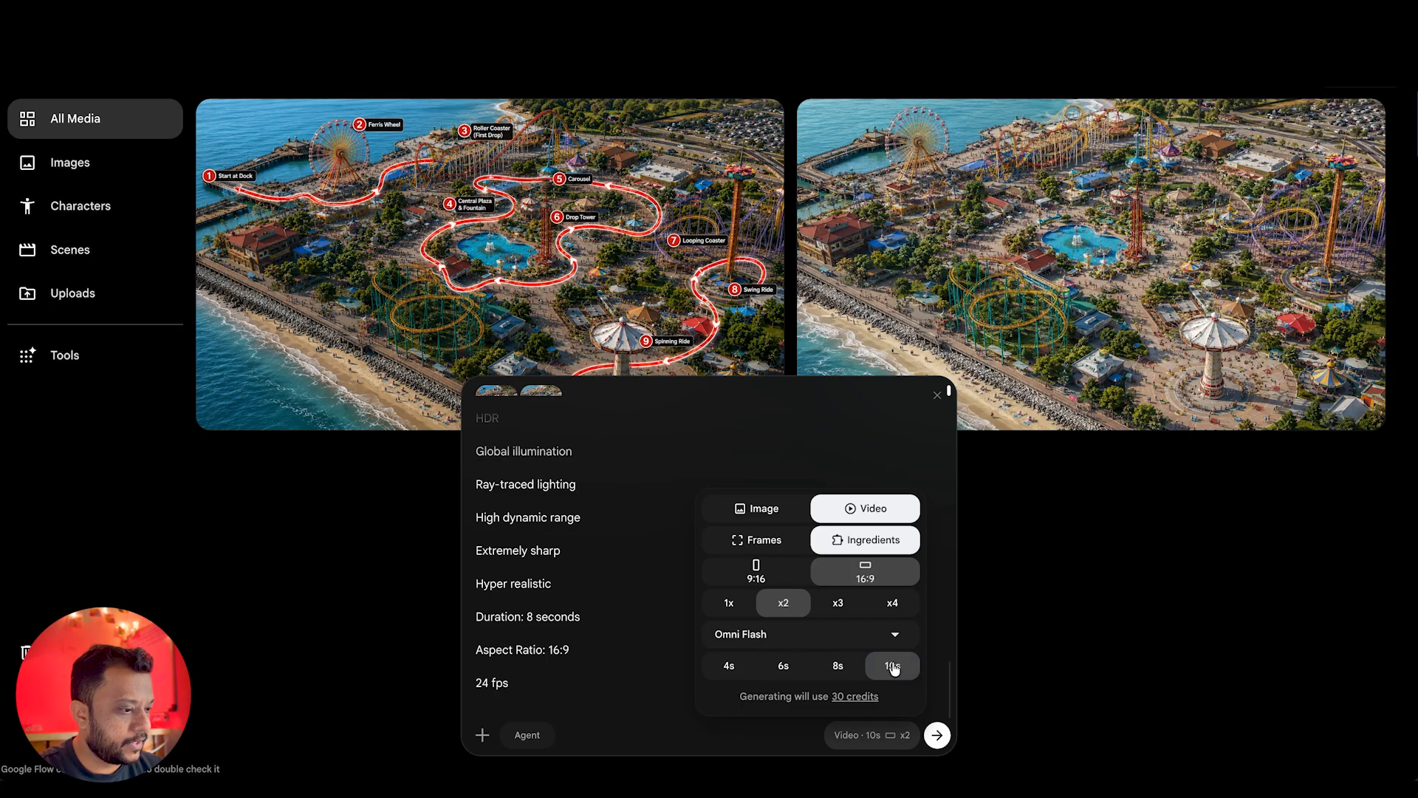
left_click(722, 611)
left_click(702, 737)
Copy the negative prompt from the ChatGPT reply, append it to the Google Flow prompt, and start generating the video
left_click(552, 697)
key("Return")
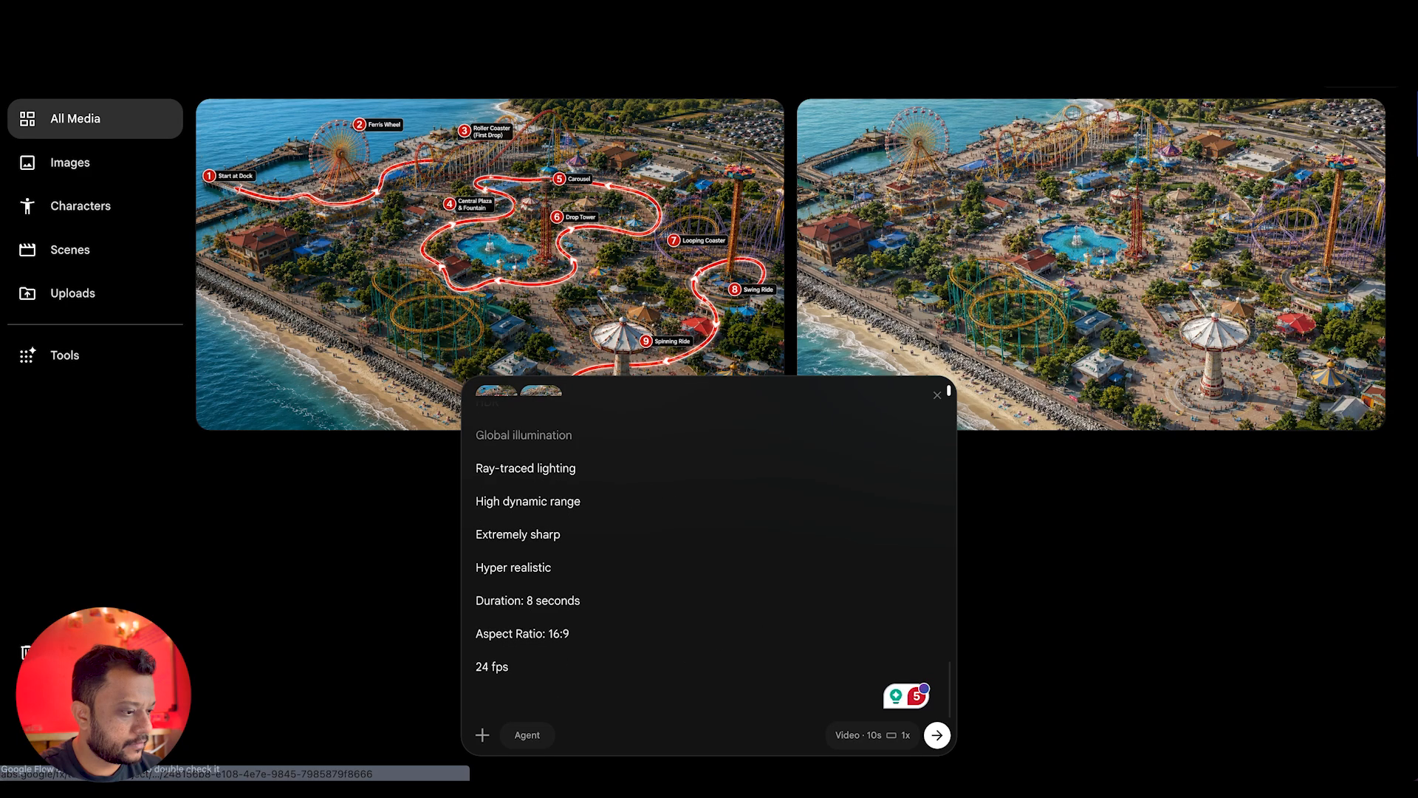
left_click(414, 36)
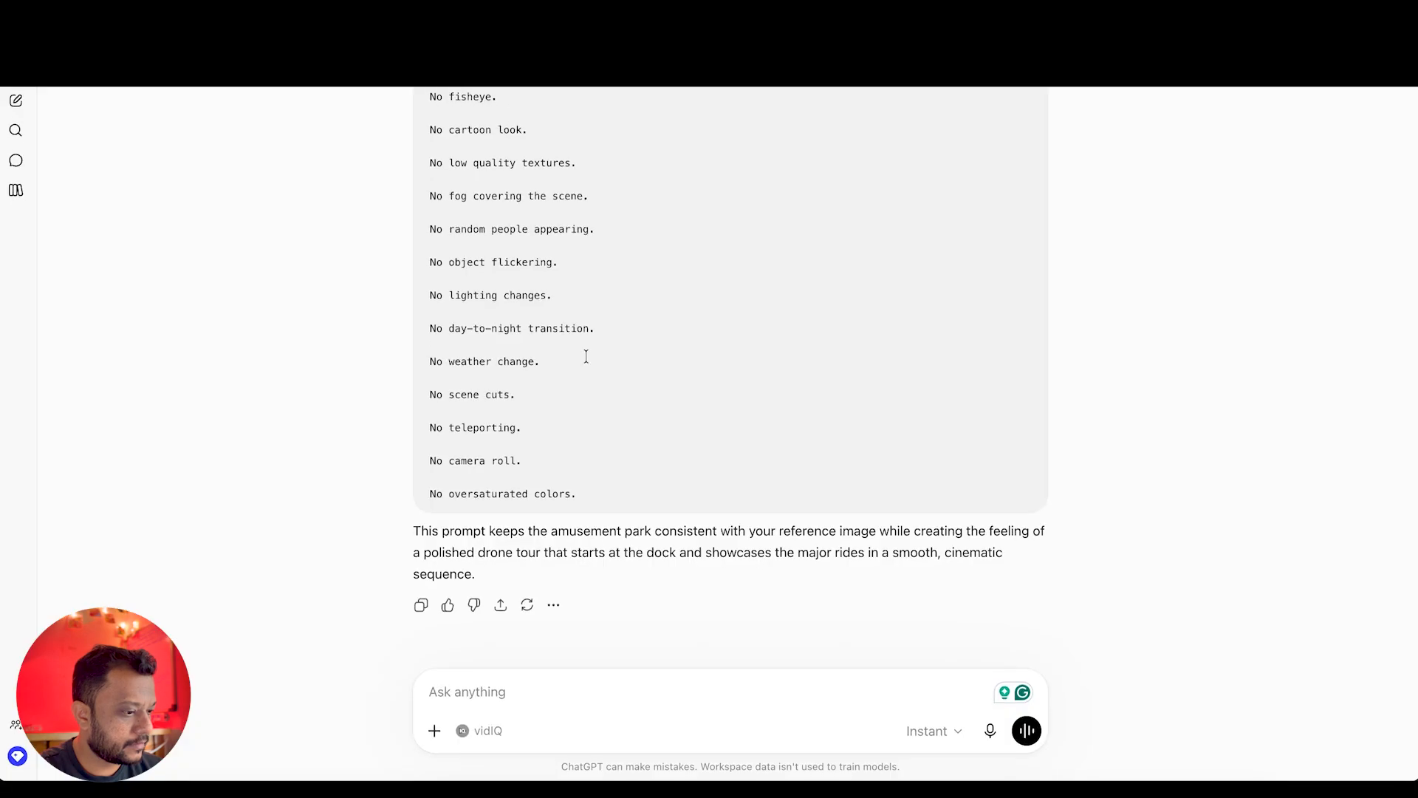
scroll(586, 356, "up", 10)
left_click(1028, 476)
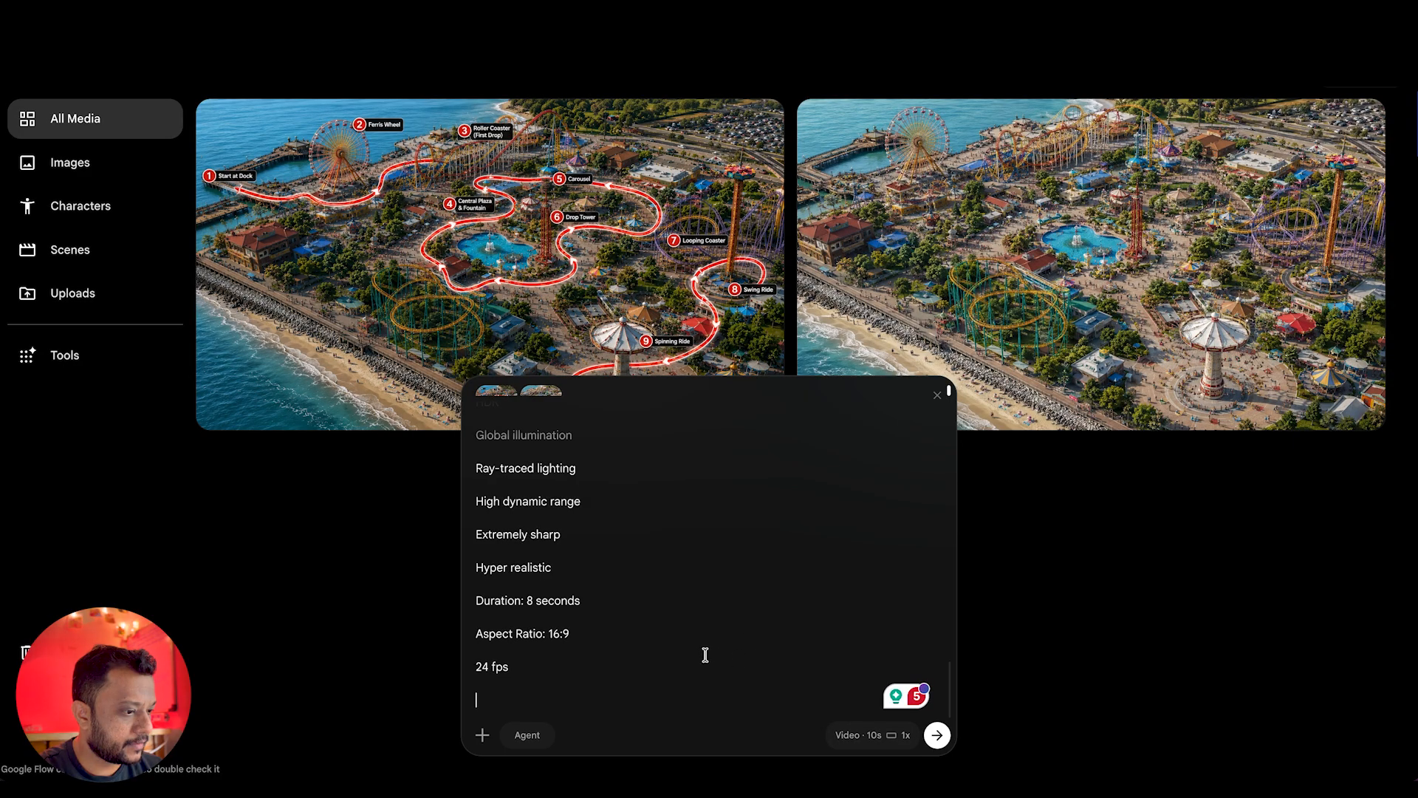
key("ctrl+v")
left_click(938, 735)
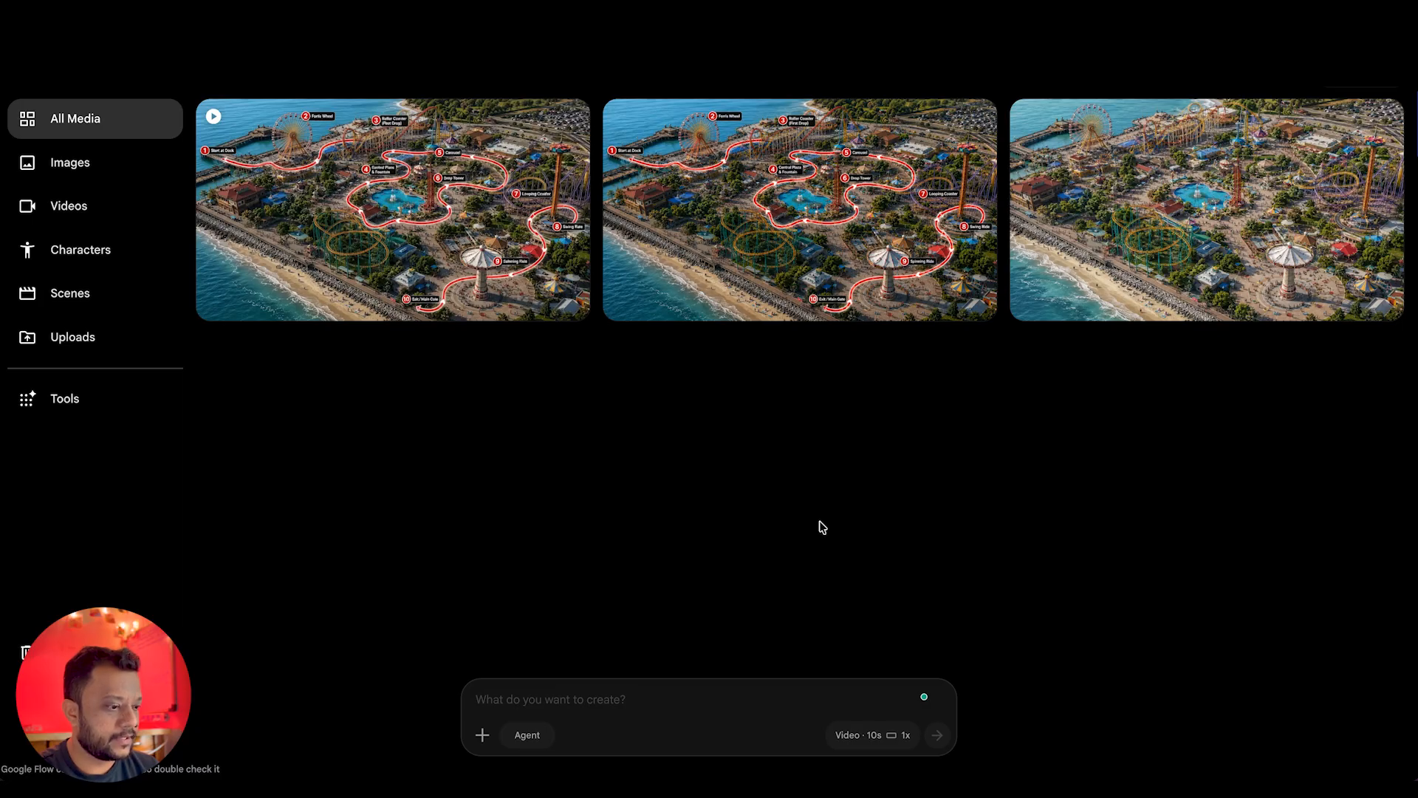
Open the generated park video, play it through, and rewind the timeline to watch the drone flight again
left_click(363, 224)
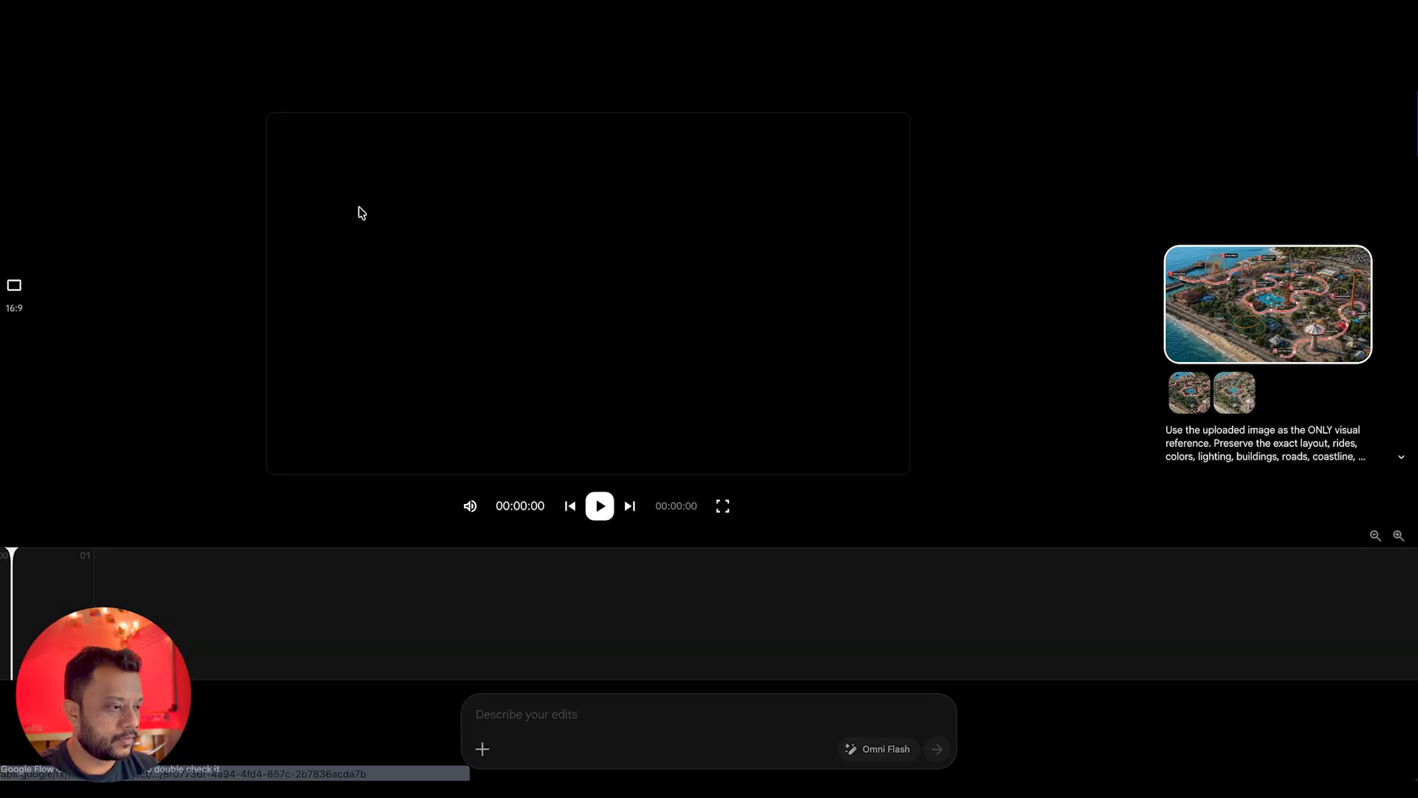
left_click(601, 509)
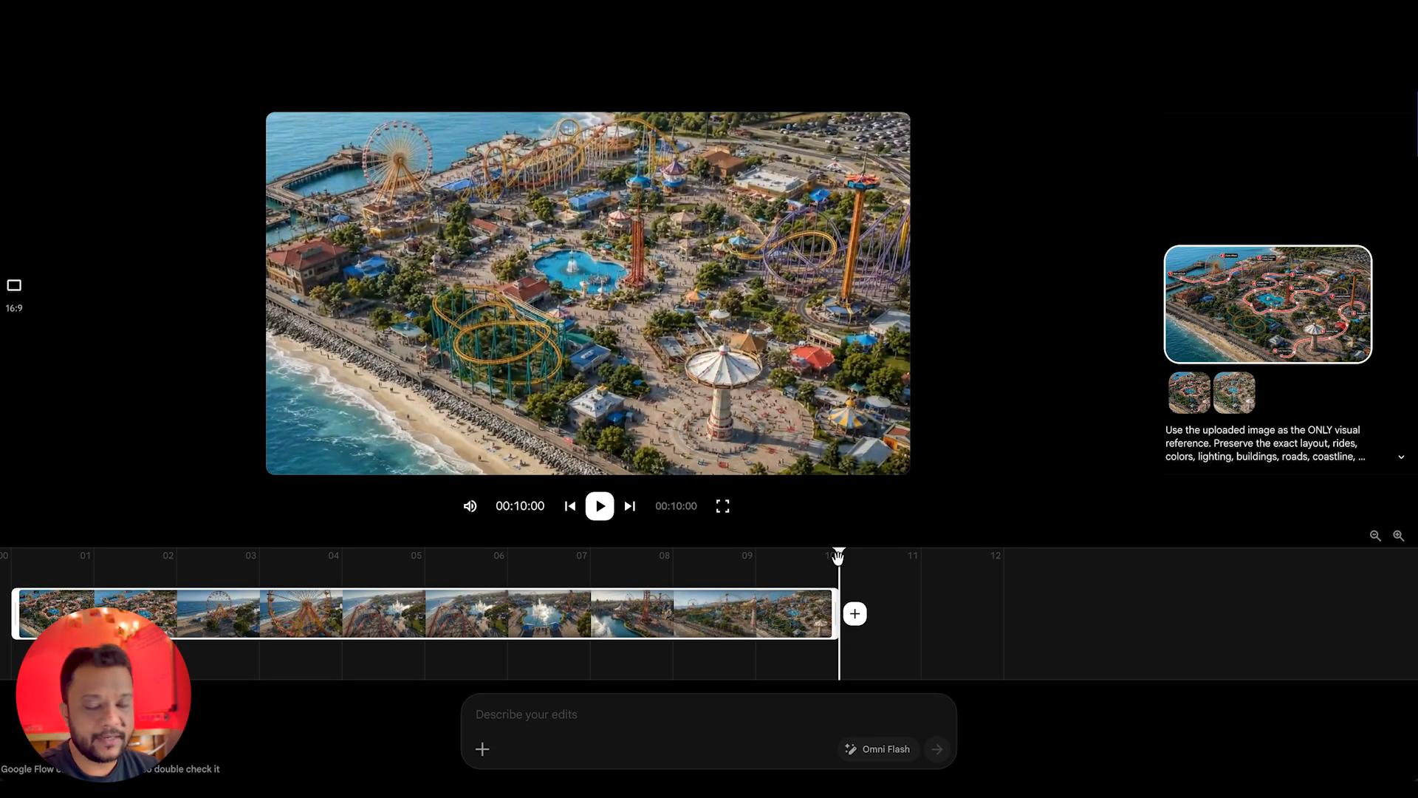
mouse_move(837, 555)
left_mouse_down()
mouse_move(570, 594)
mouse_move(291, 589)
mouse_move(262, 555)
mouse_move(110, 556)
left_mouse_up()
left_click_drag(110, 556, 100, 556)
left_click(600, 506)
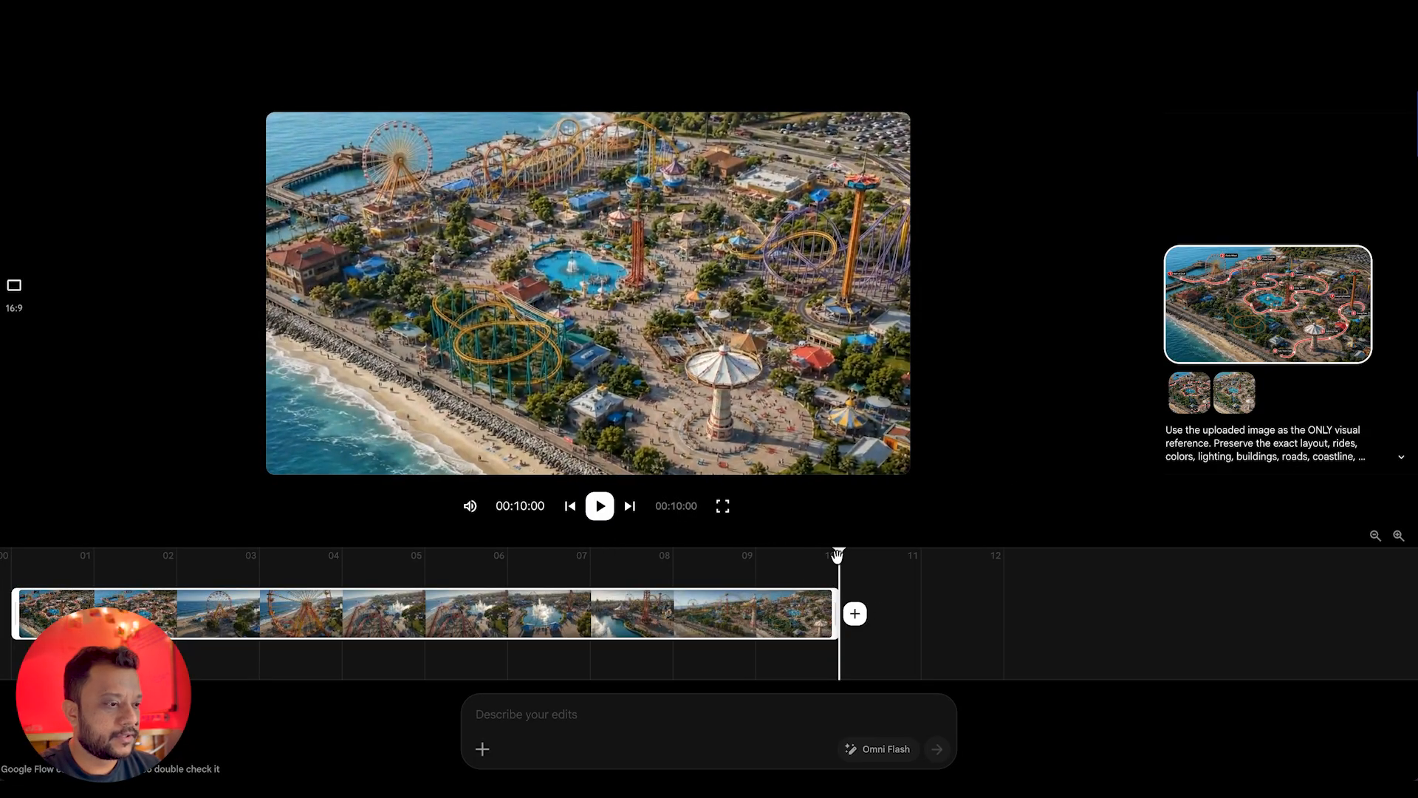
left_click_drag(838, 557, 739, 559)
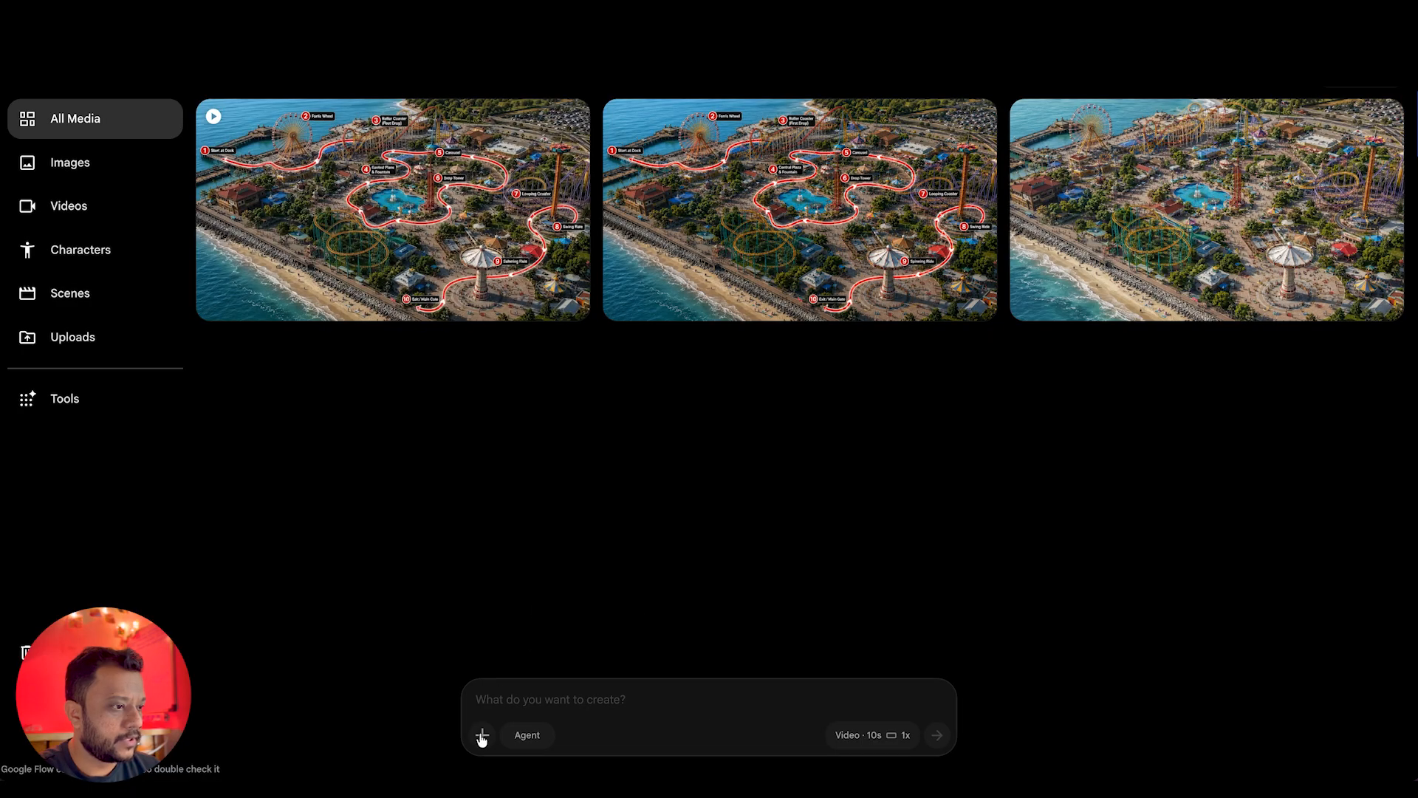
Switch the prompt to Agent mode and look over the agent's default generation settings
left_click(481, 736)
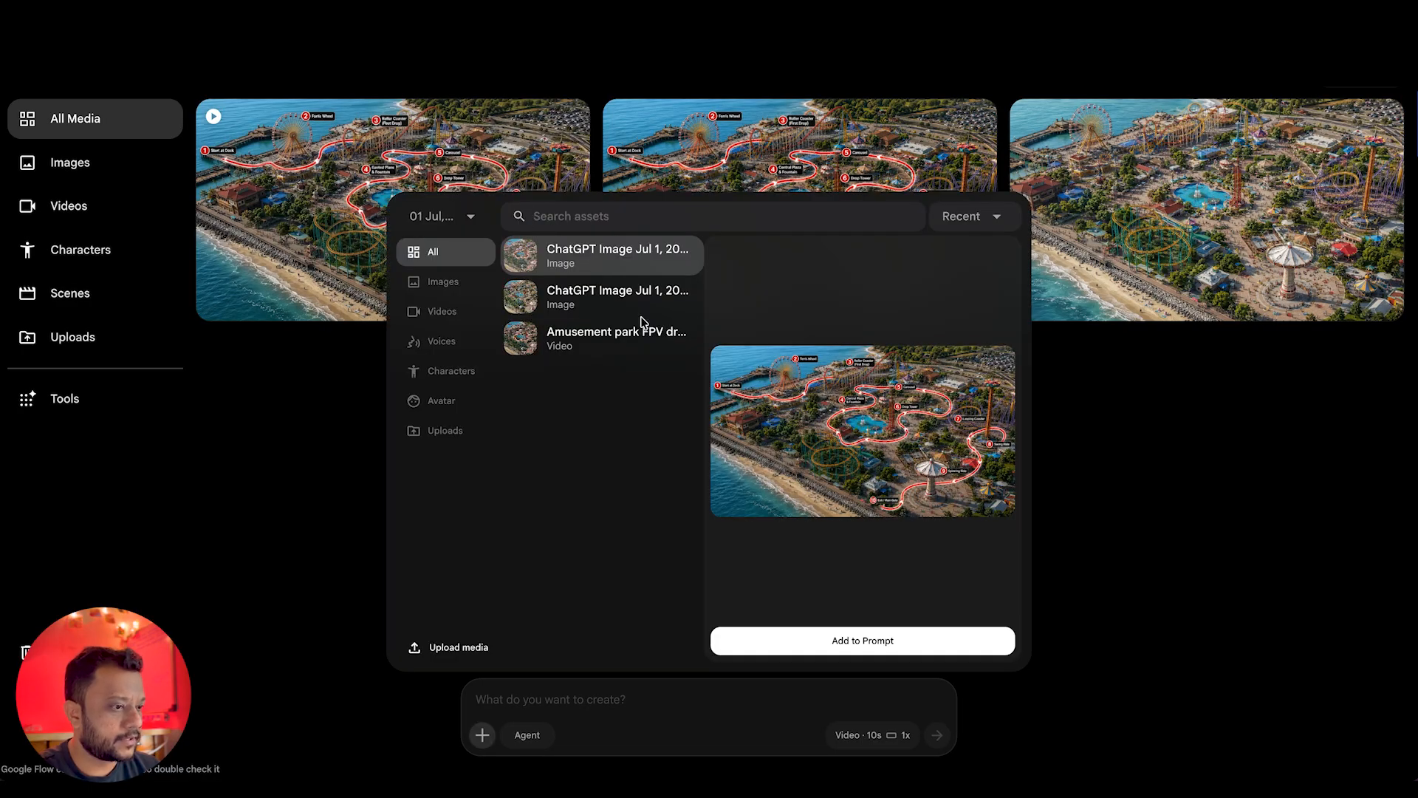
left_click(1094, 517)
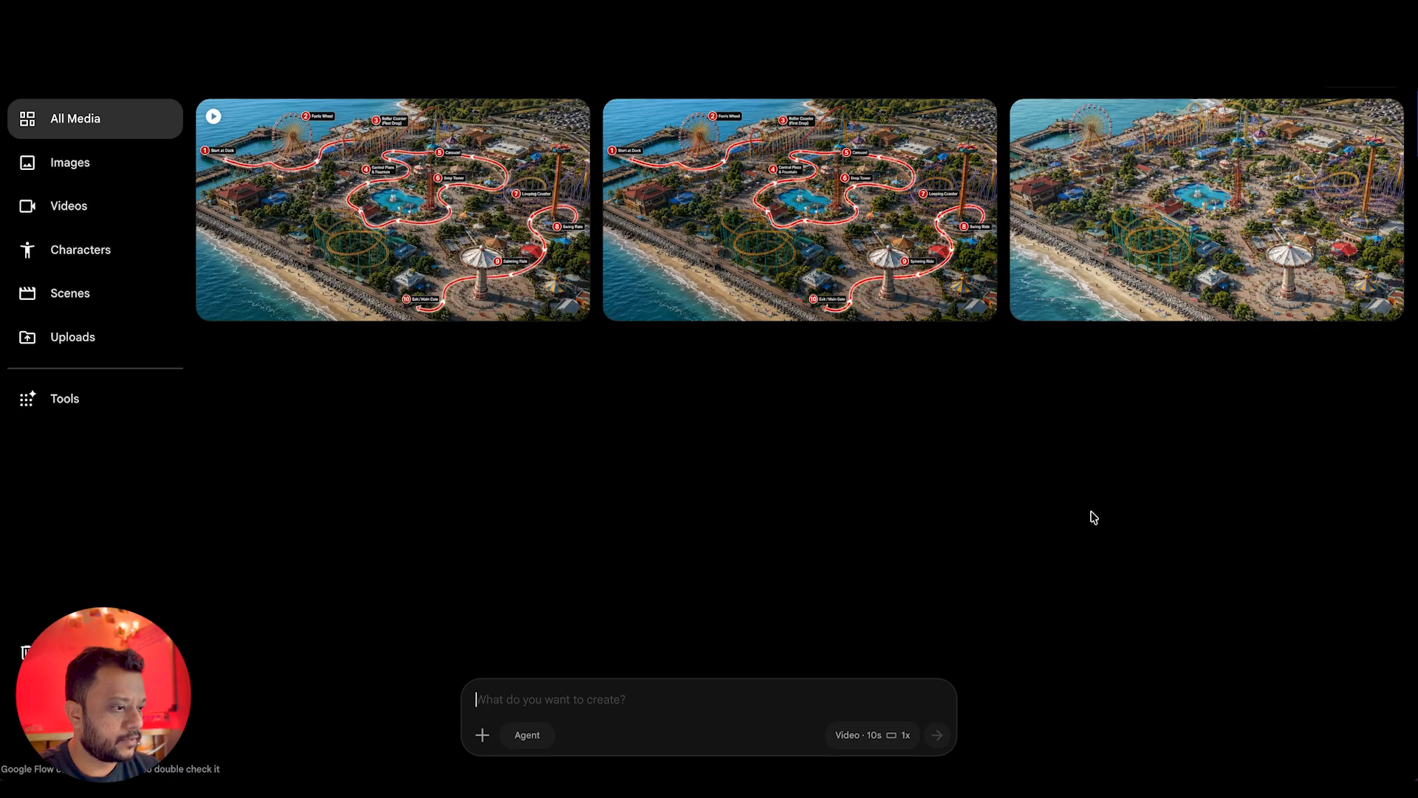
left_click(527, 735)
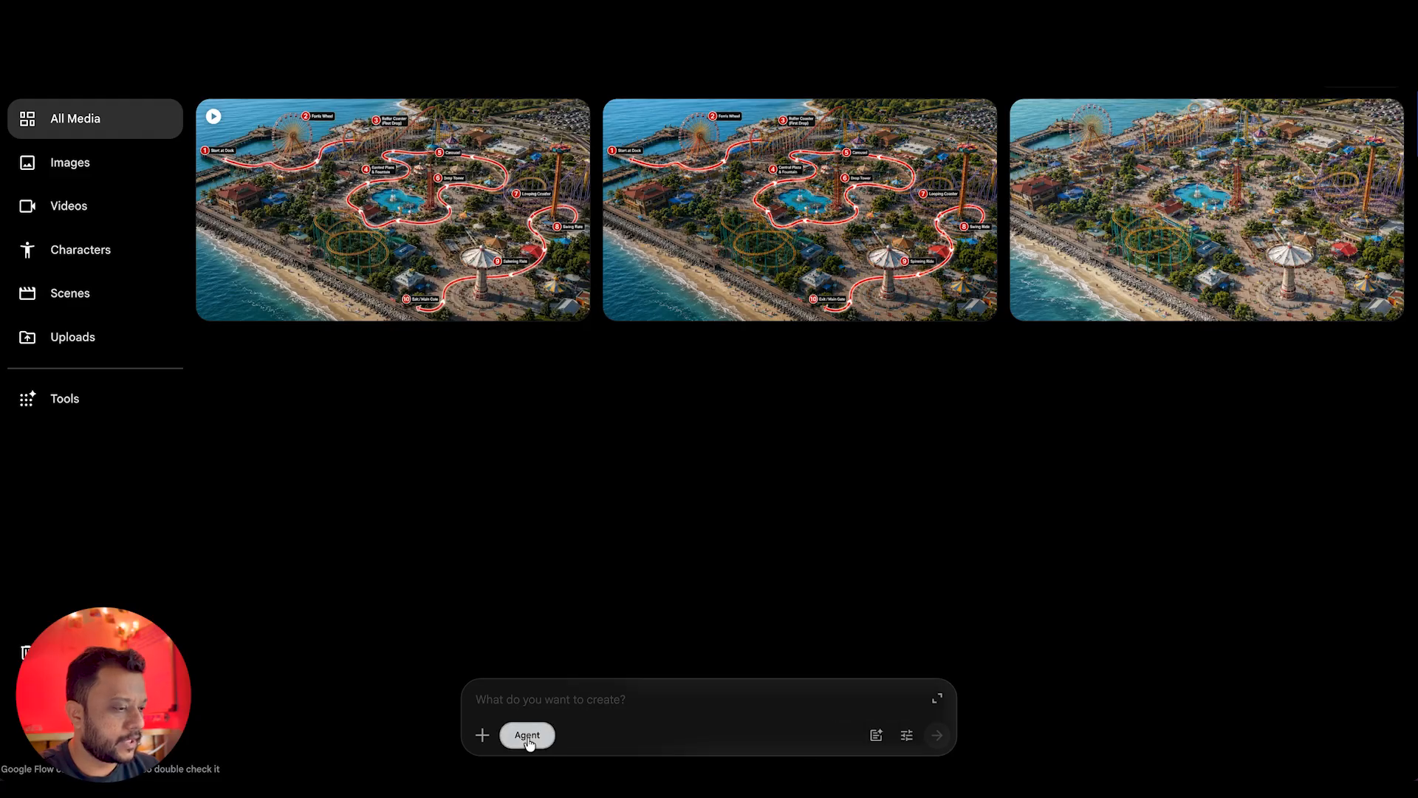
left_click(907, 736)
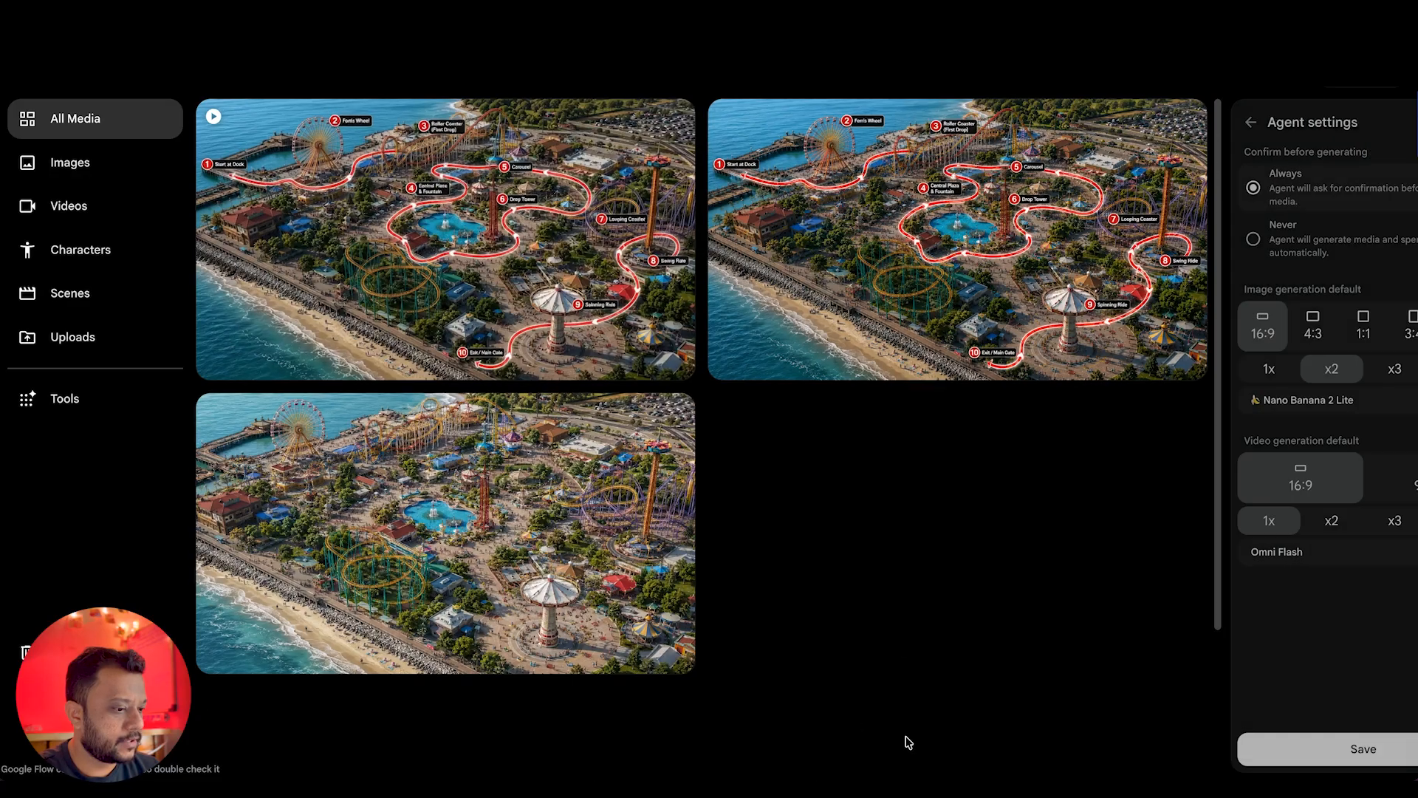
left_click(1172, 123)
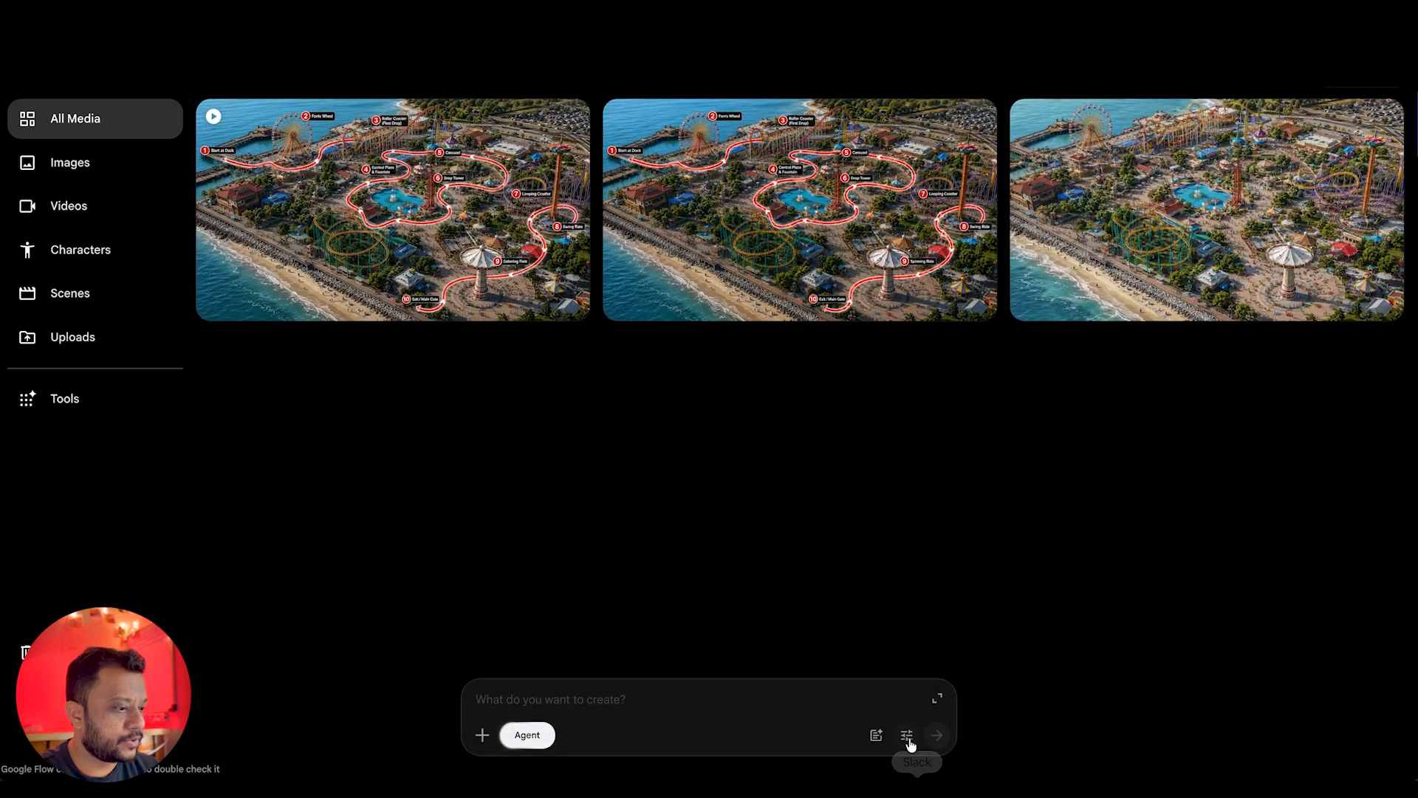
Add an agent instruction with the park image showing the numbered red route as its reference
left_click(875, 736)
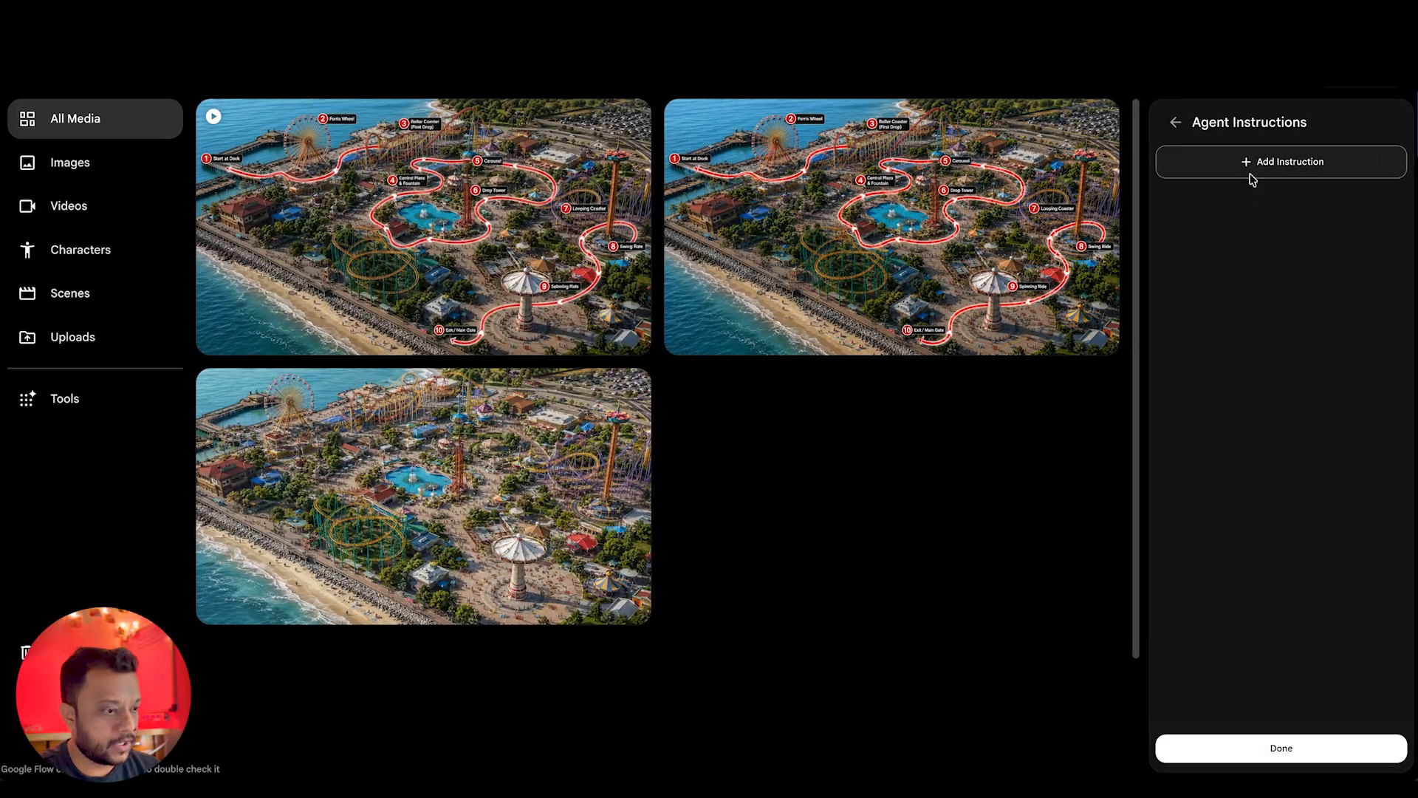
left_click(1235, 160)
left_click(1198, 229)
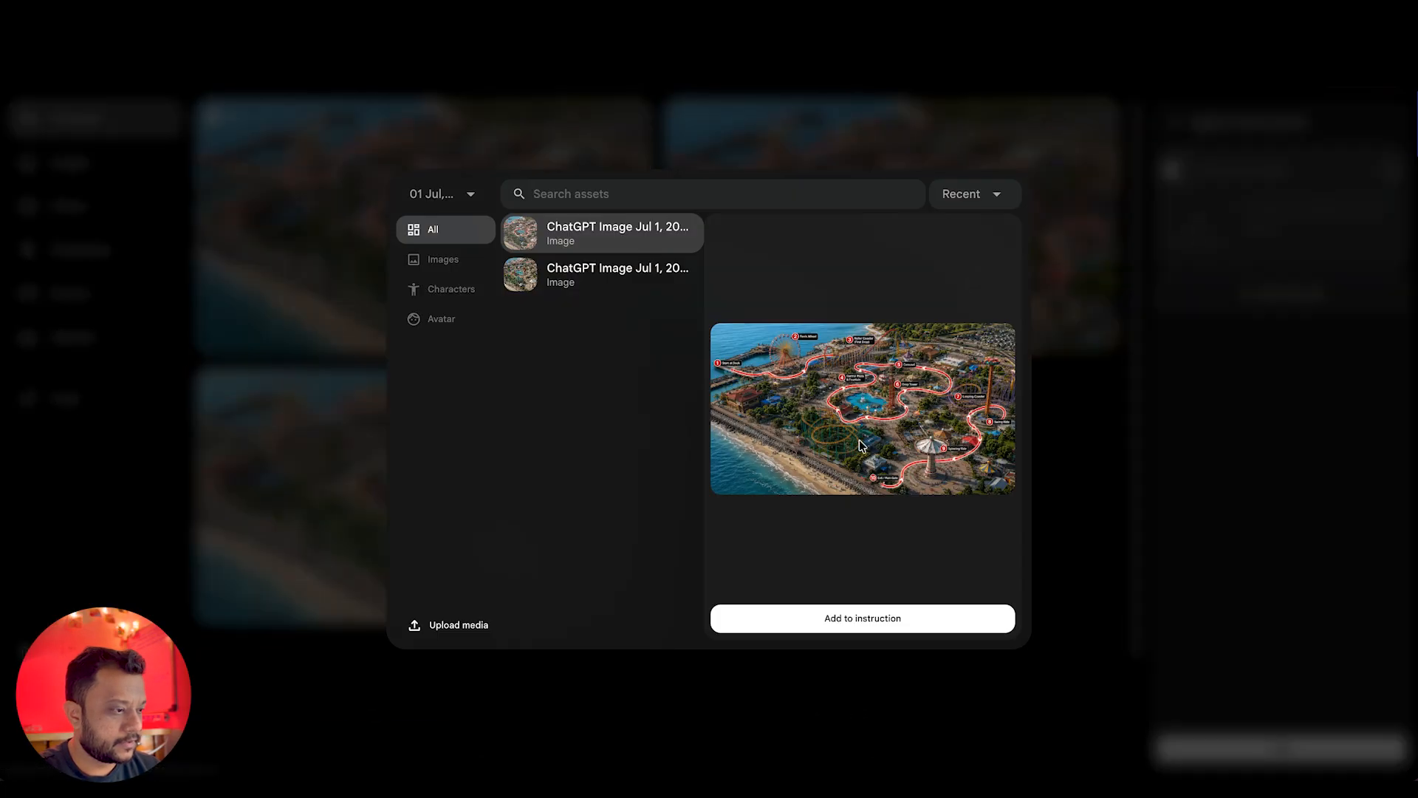
left_click(857, 621)
left_click(1320, 211)
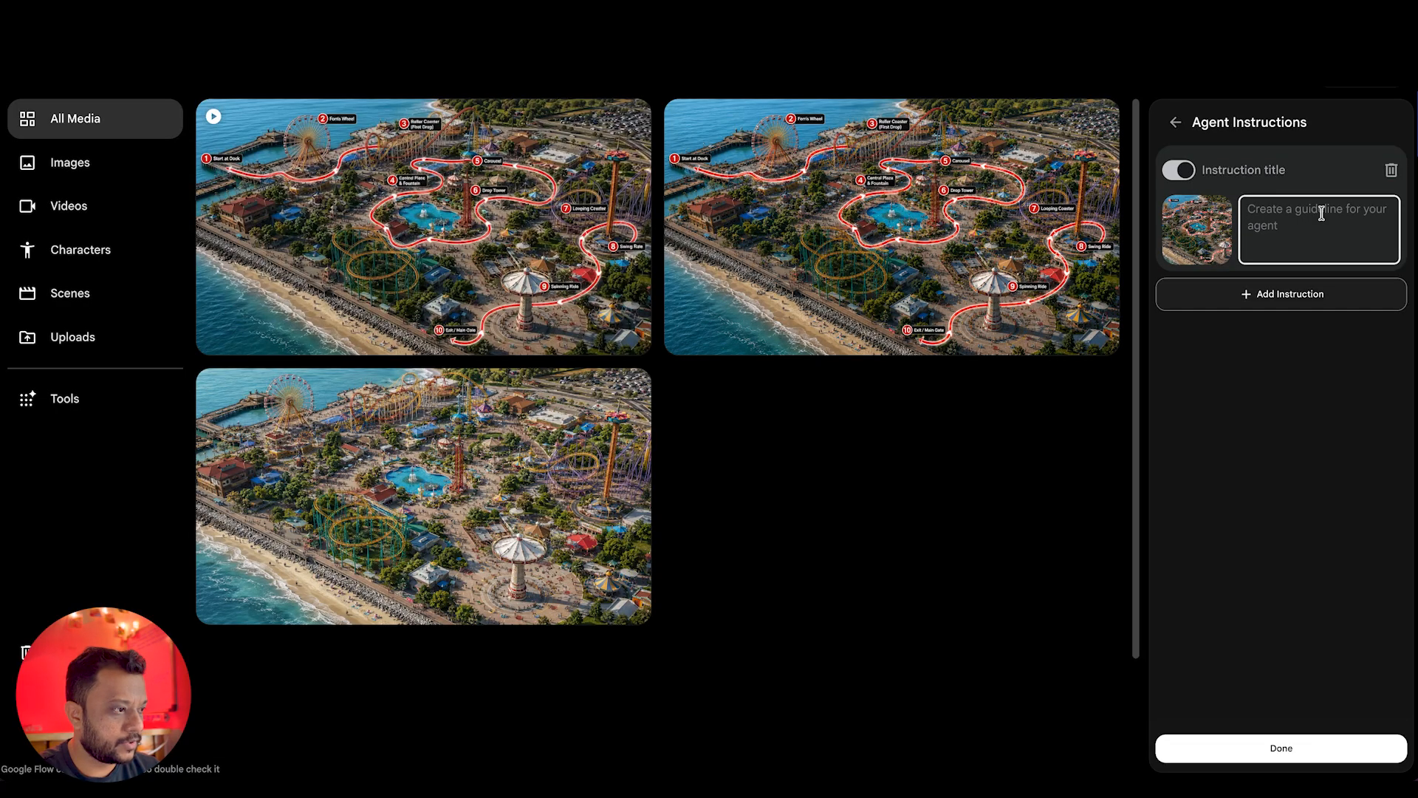
key("ctrl+v")
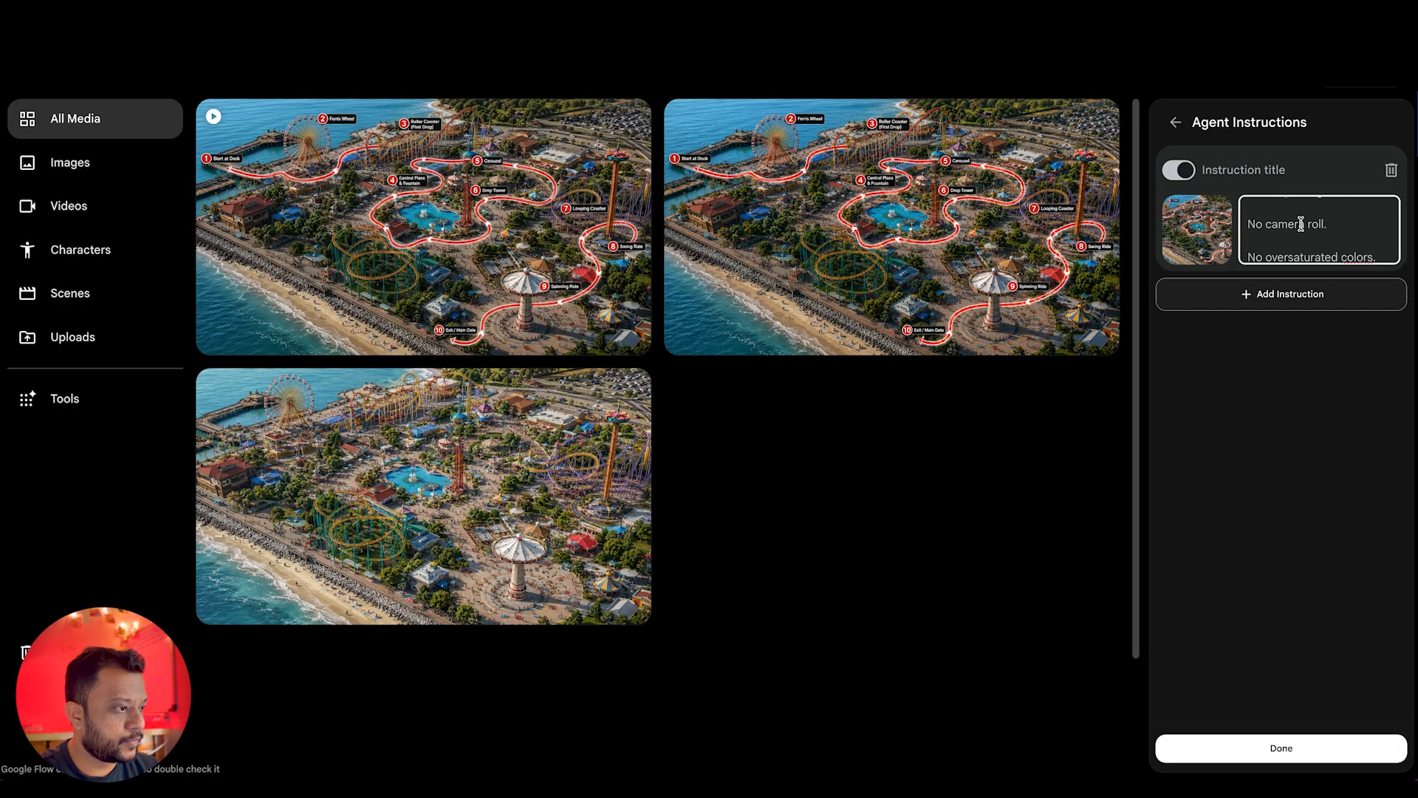
key("ctrl+a")
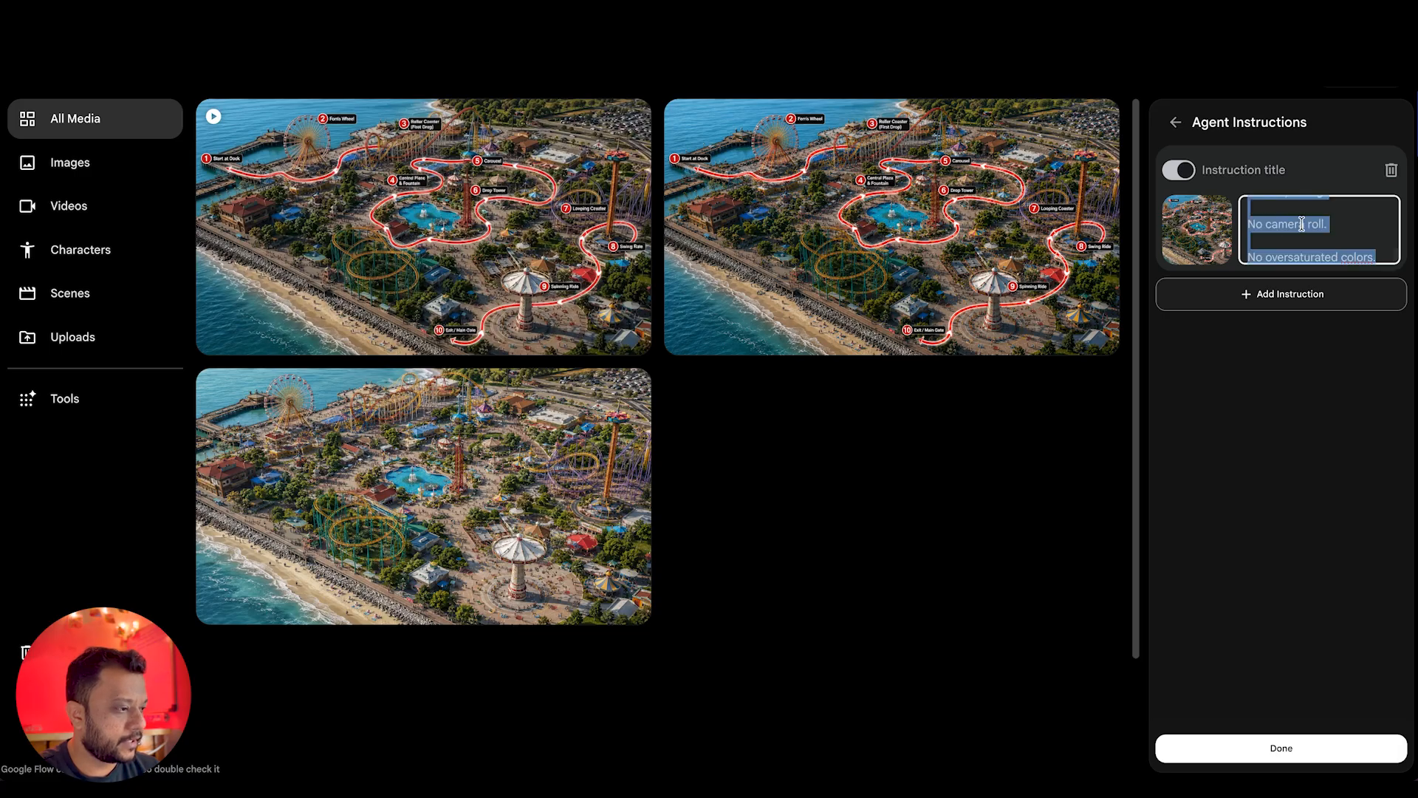
key("BackSpace")
left_click(1281, 368)
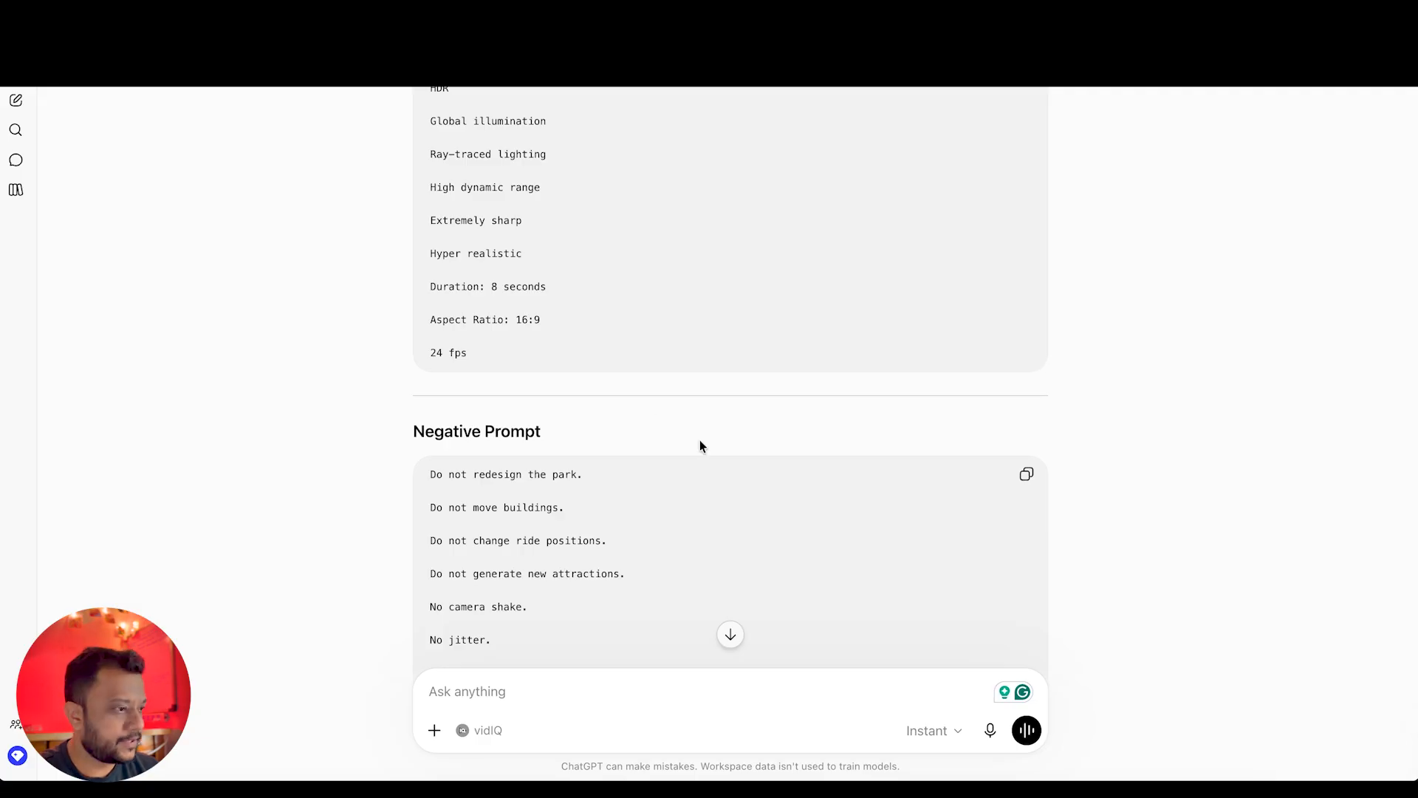
Copy the full Veo 3 prompt from the ChatGPT reply and paste it as the guideline of the route image's instruction in Google Flow
scroll(702, 424, "up", 10)
scroll(702, 424, "up", 5)
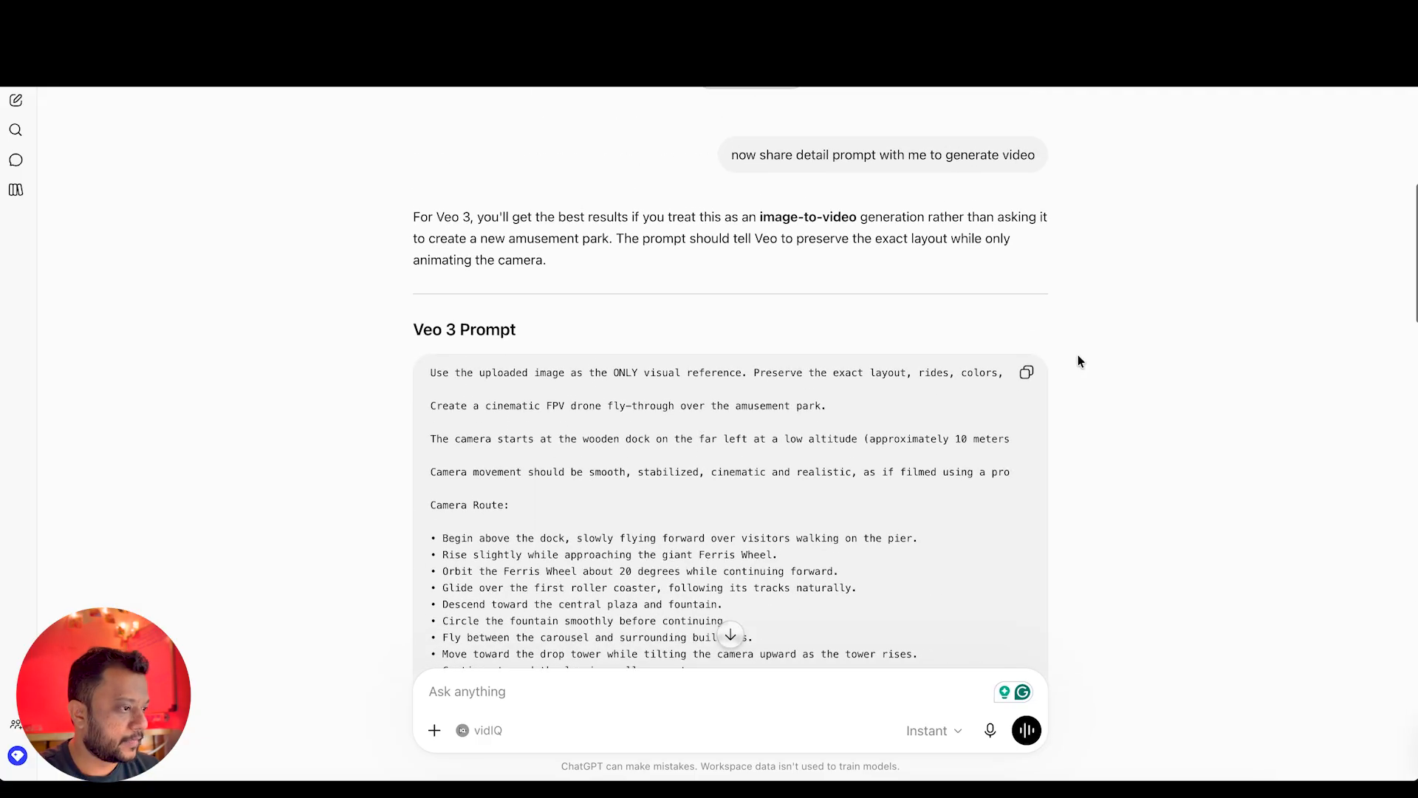
left_click(1026, 373)
scroll(754, 459, "down", 8)
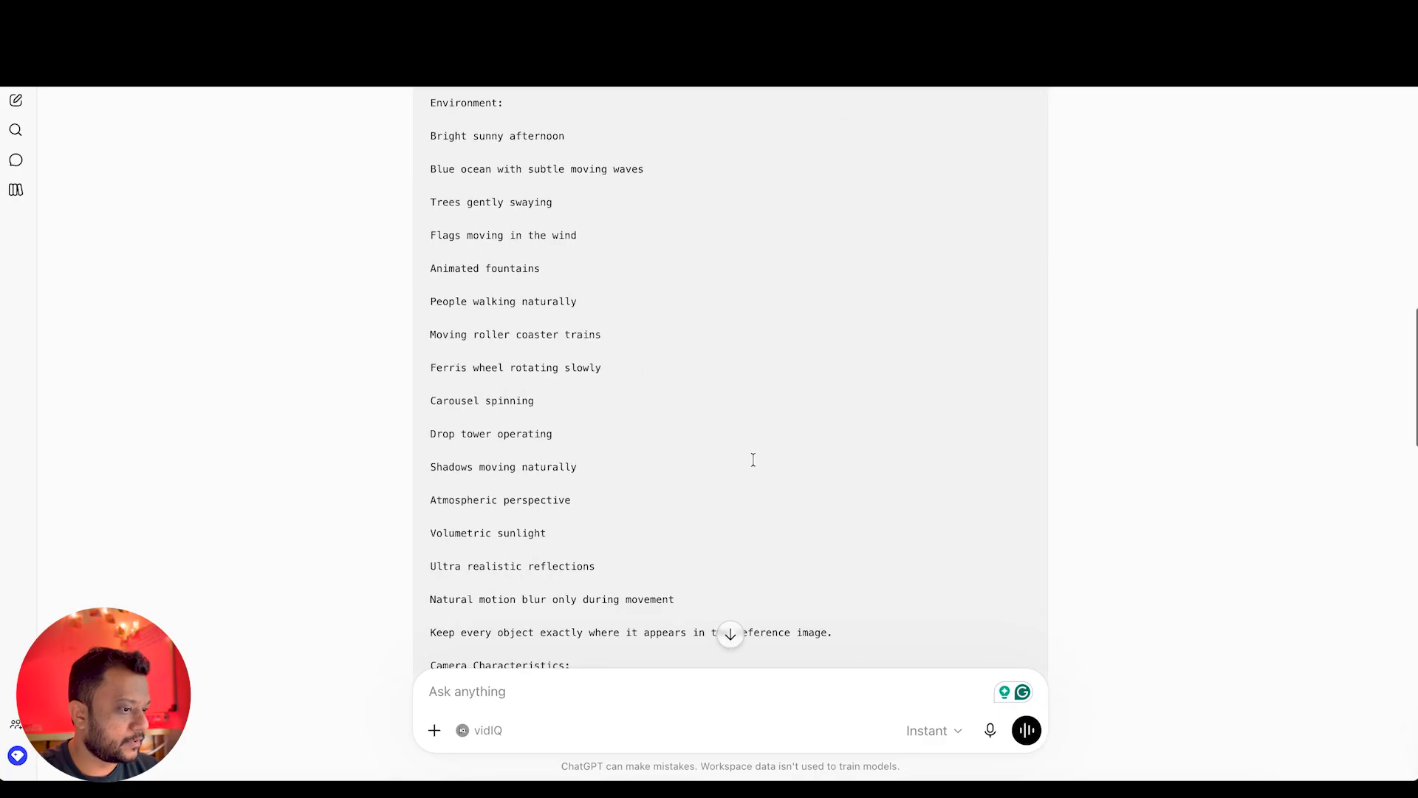
scroll(753, 460, "down", 6)
scroll(753, 460, "down", 5)
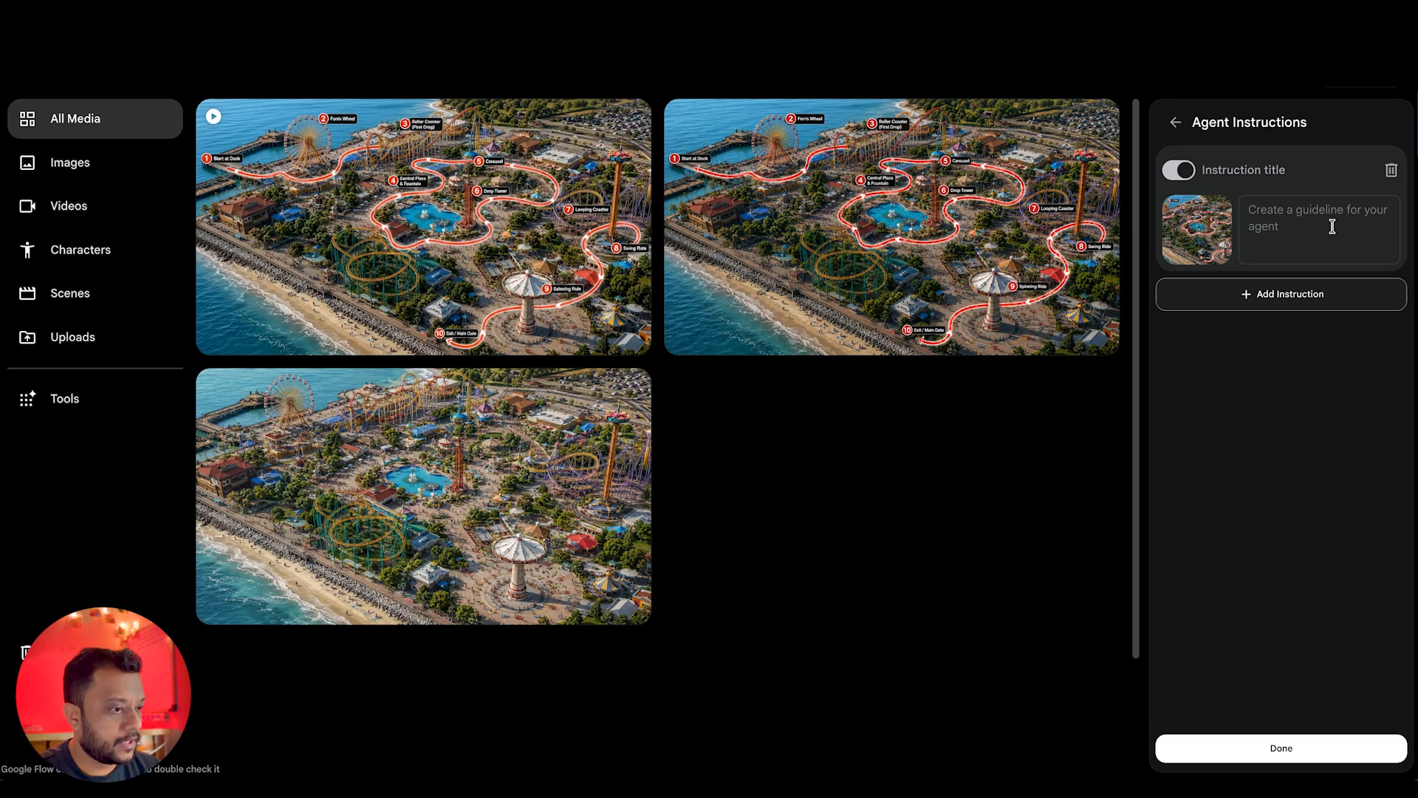
left_click(1332, 226)
key("ctrl+v")
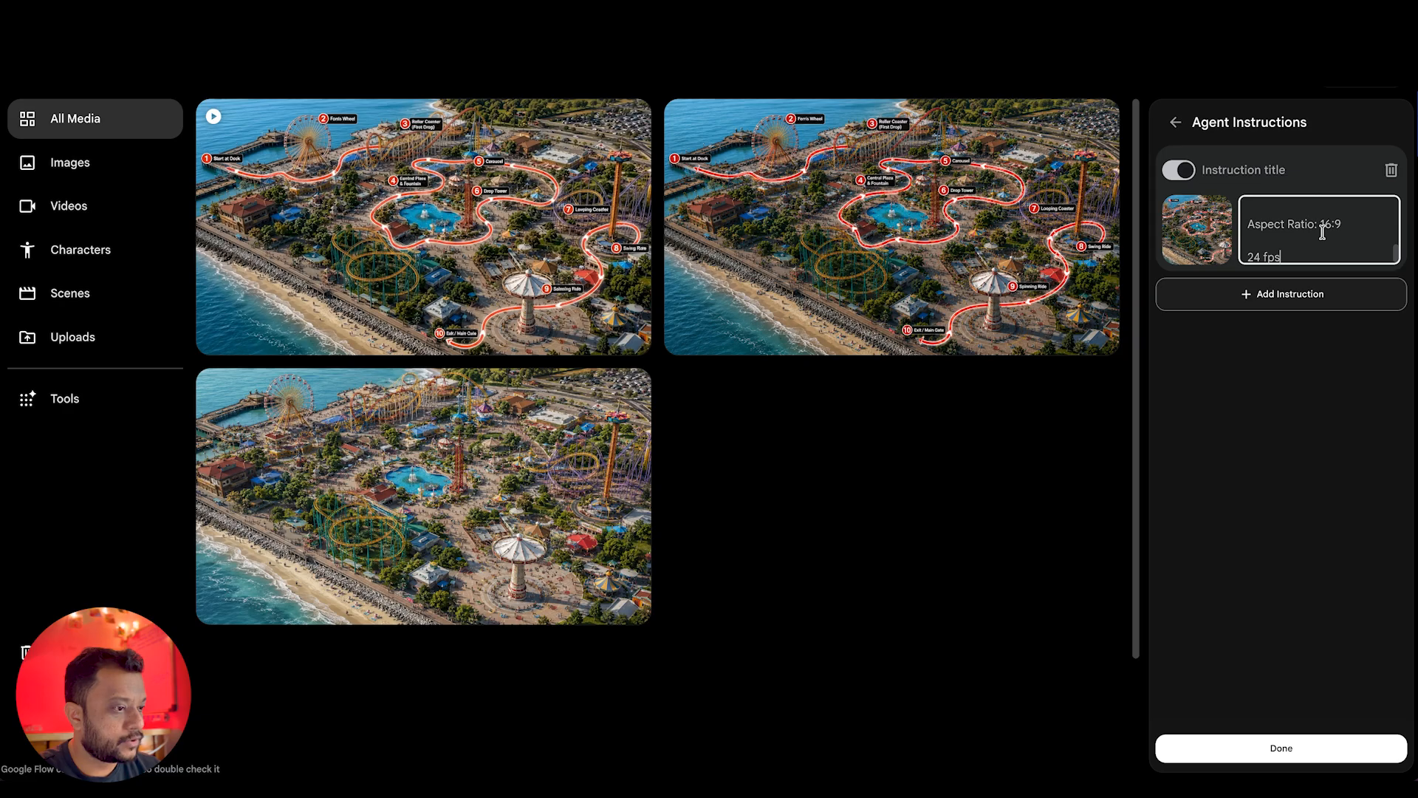
scroll(1306, 237, "down", 1)
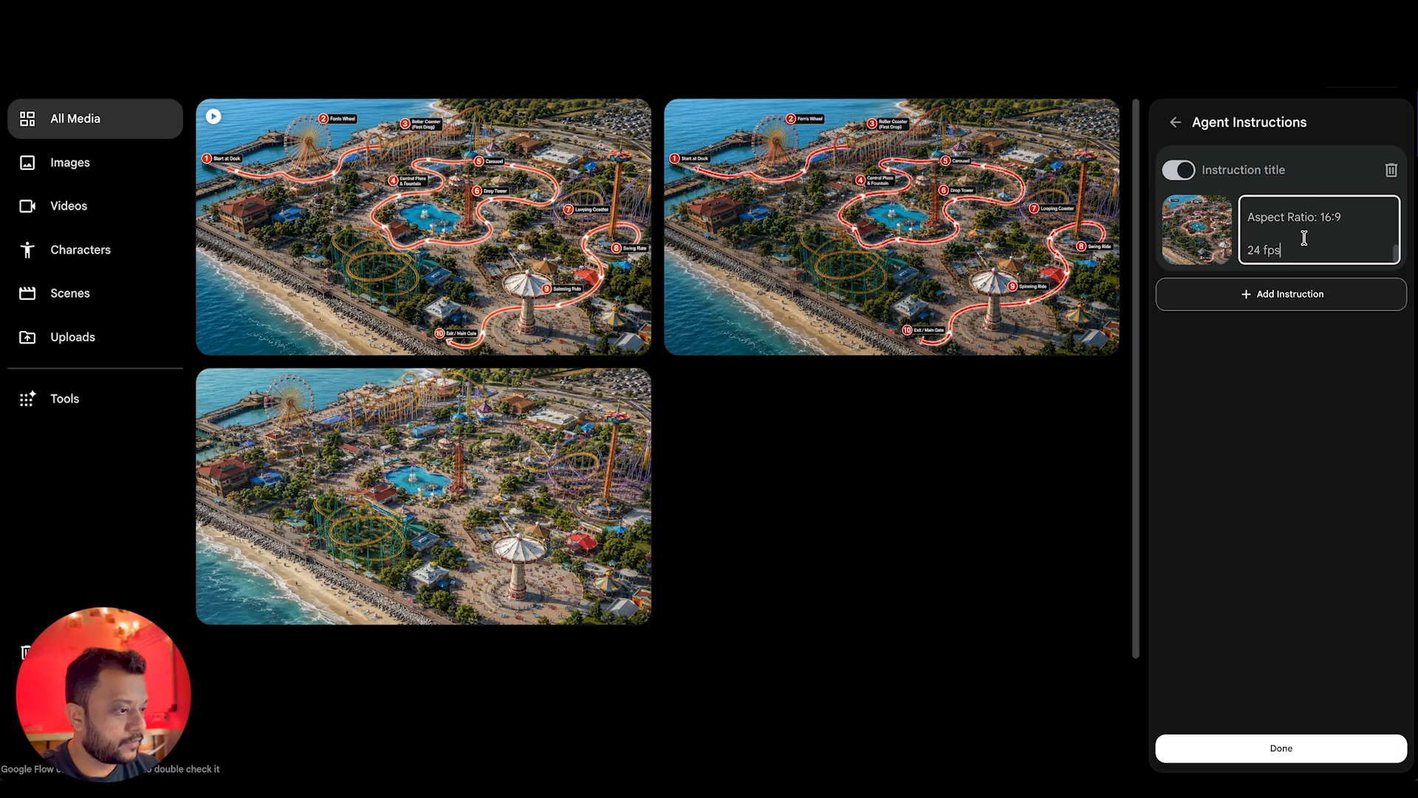
Add a second agent instruction using the unmarked park image with the guideline "Use this as start frame", and finish the instructions
left_click(1285, 307)
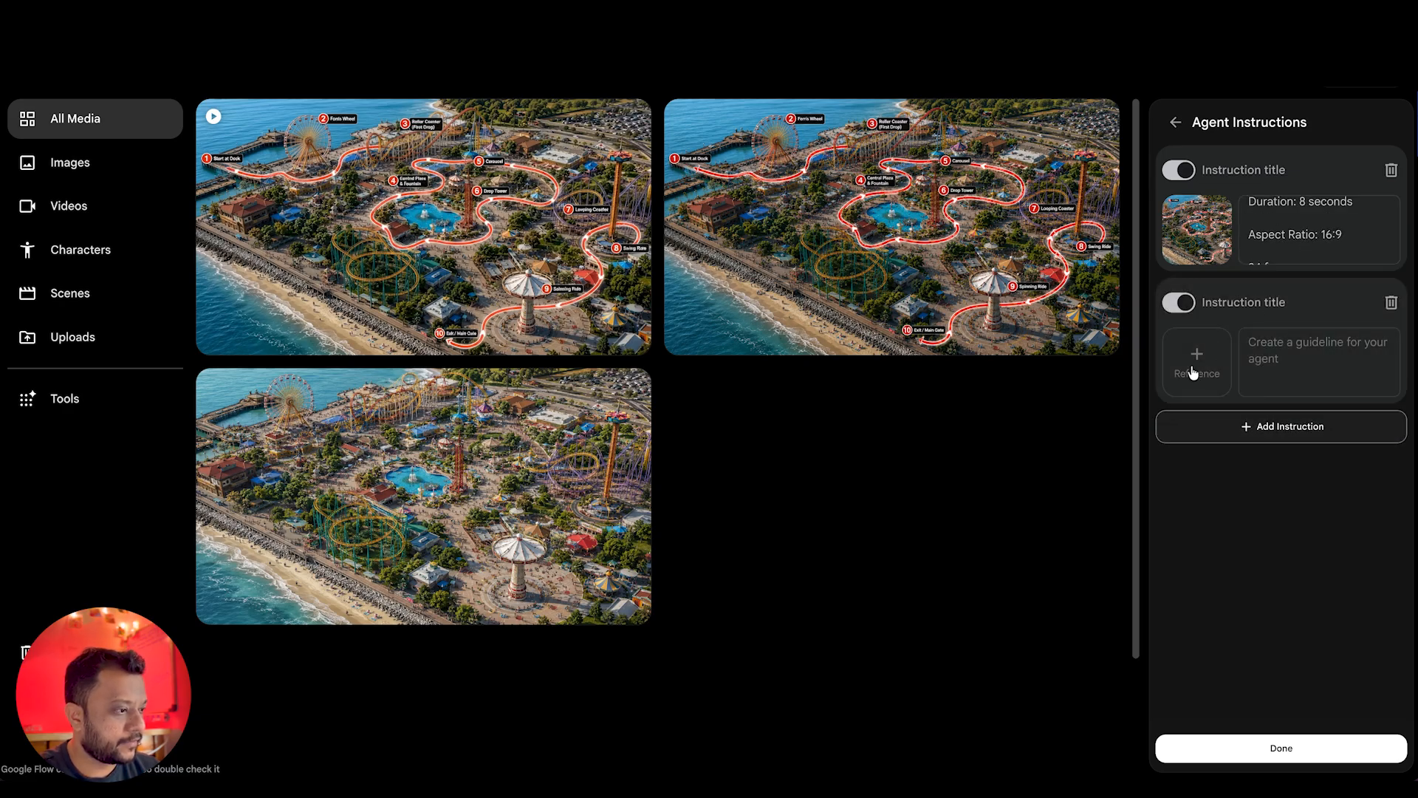
left_click(1194, 362)
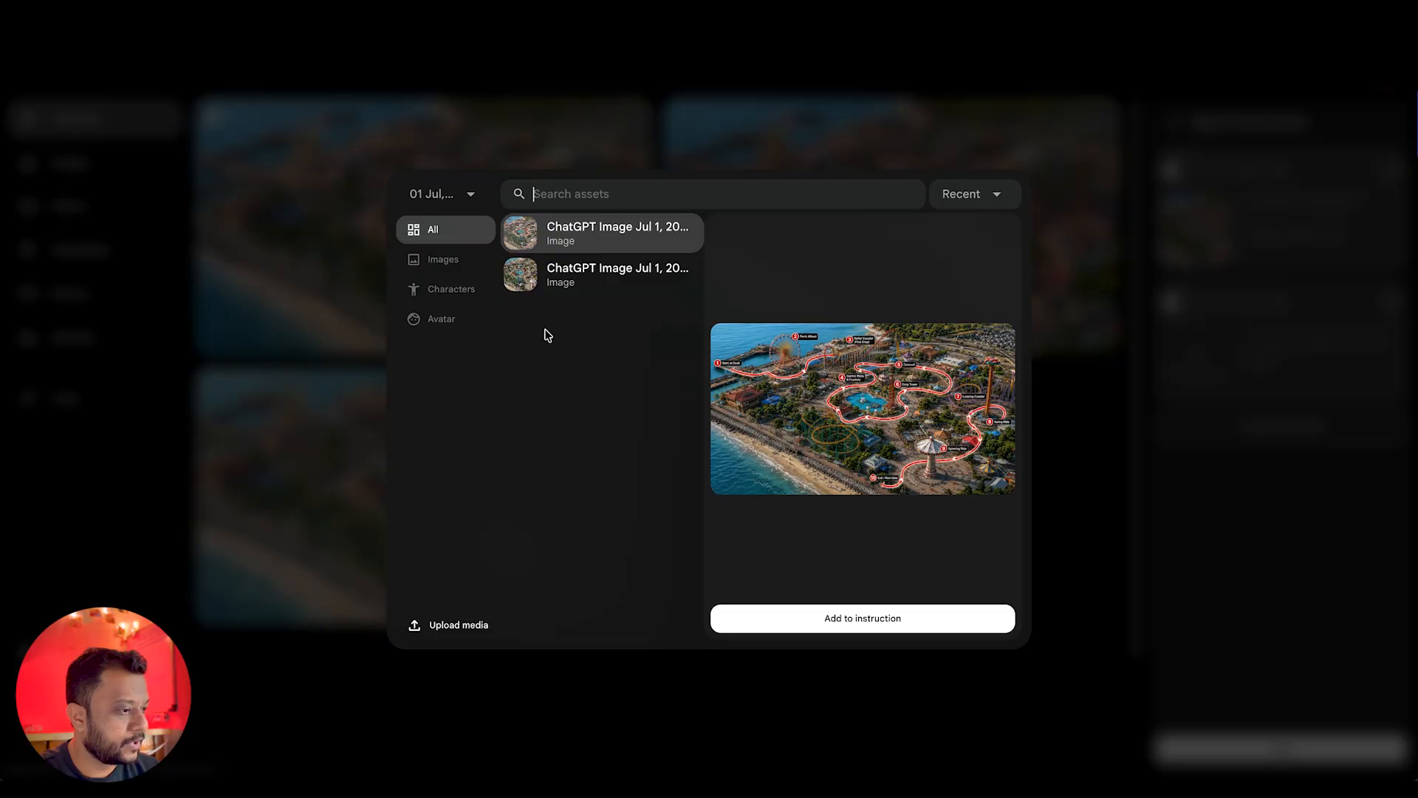
left_click(564, 278)
left_click(841, 618)
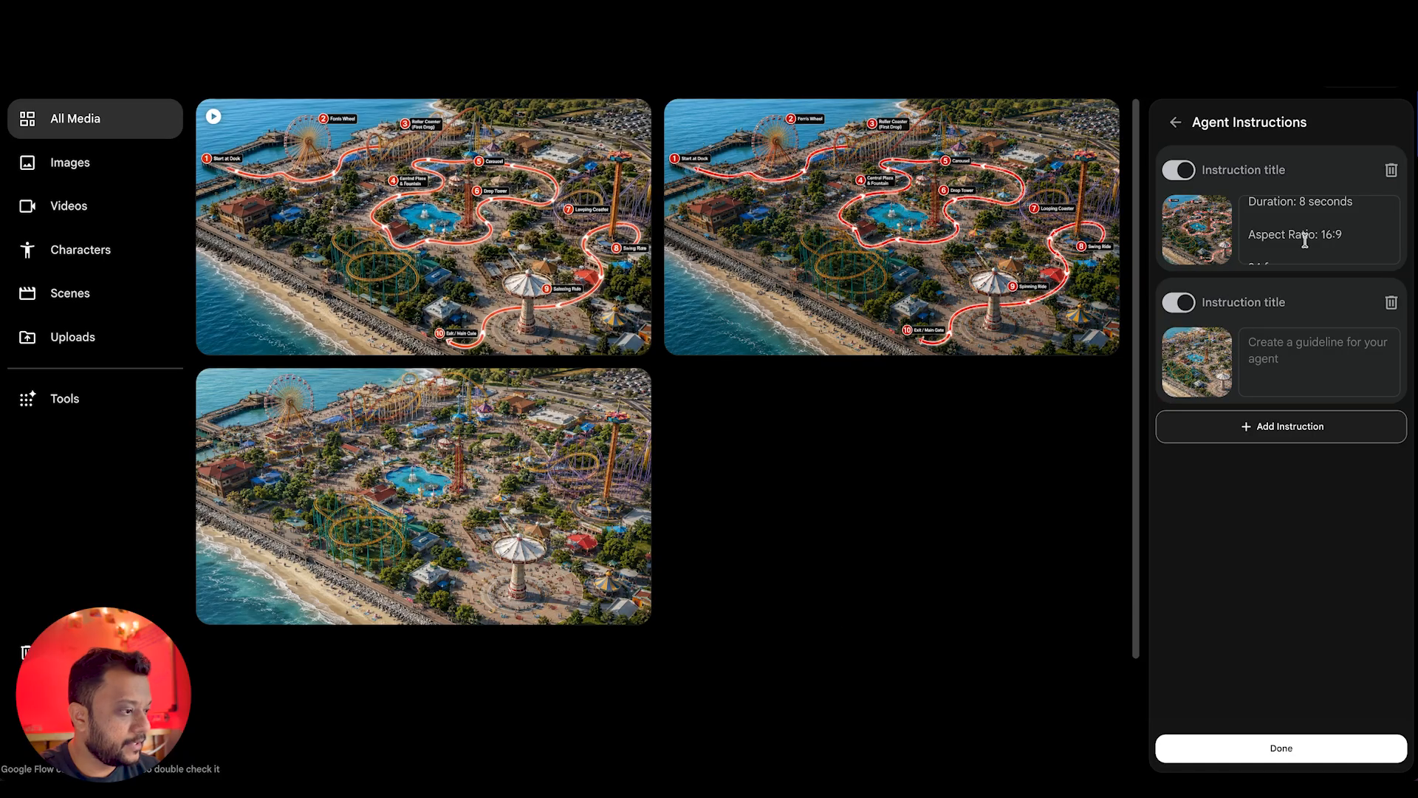
left_click(1253, 359)
type("Use this as start frame")
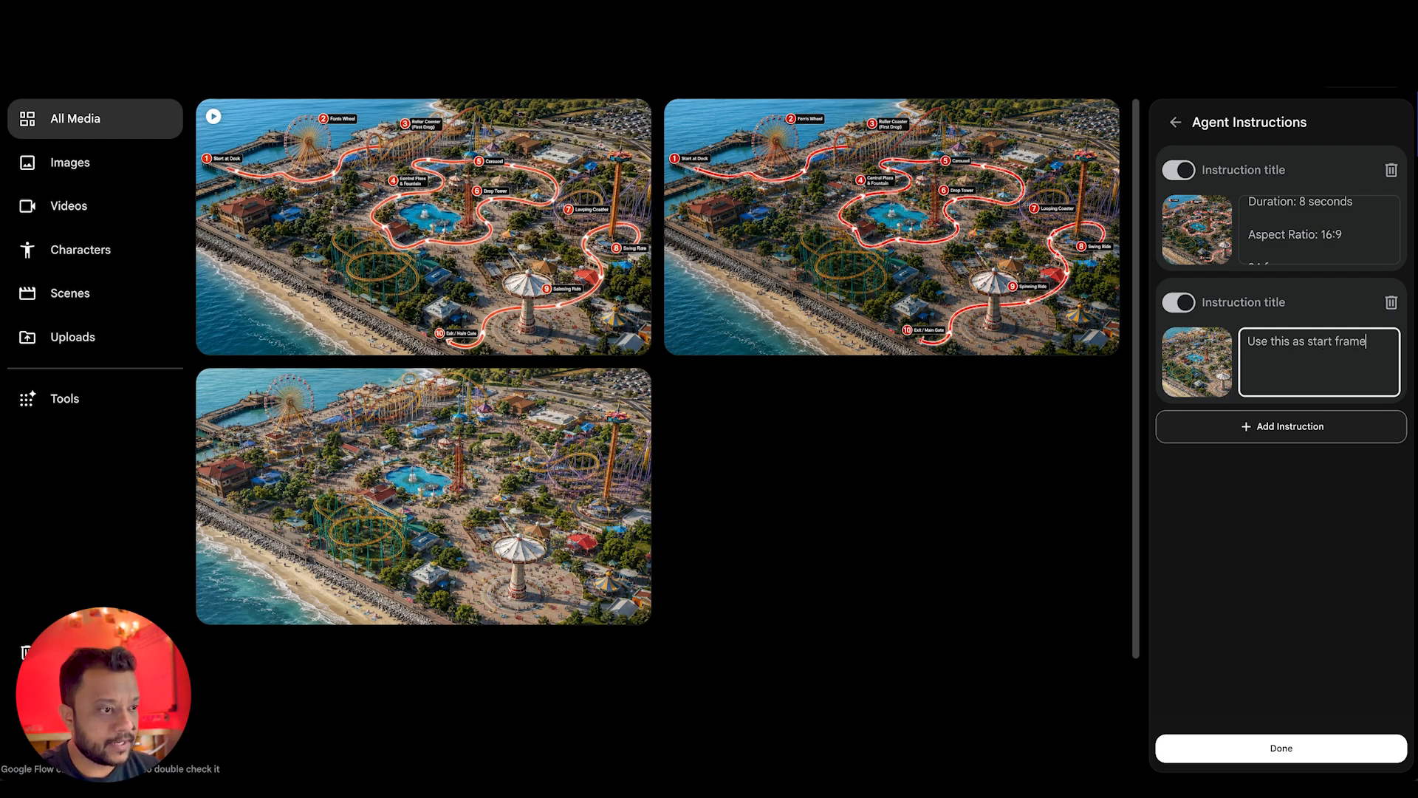
left_click(1261, 744)
Write the agent prompt "Create drone shot of Amusment park" and recheck the two saved agent instructions
type("Create")
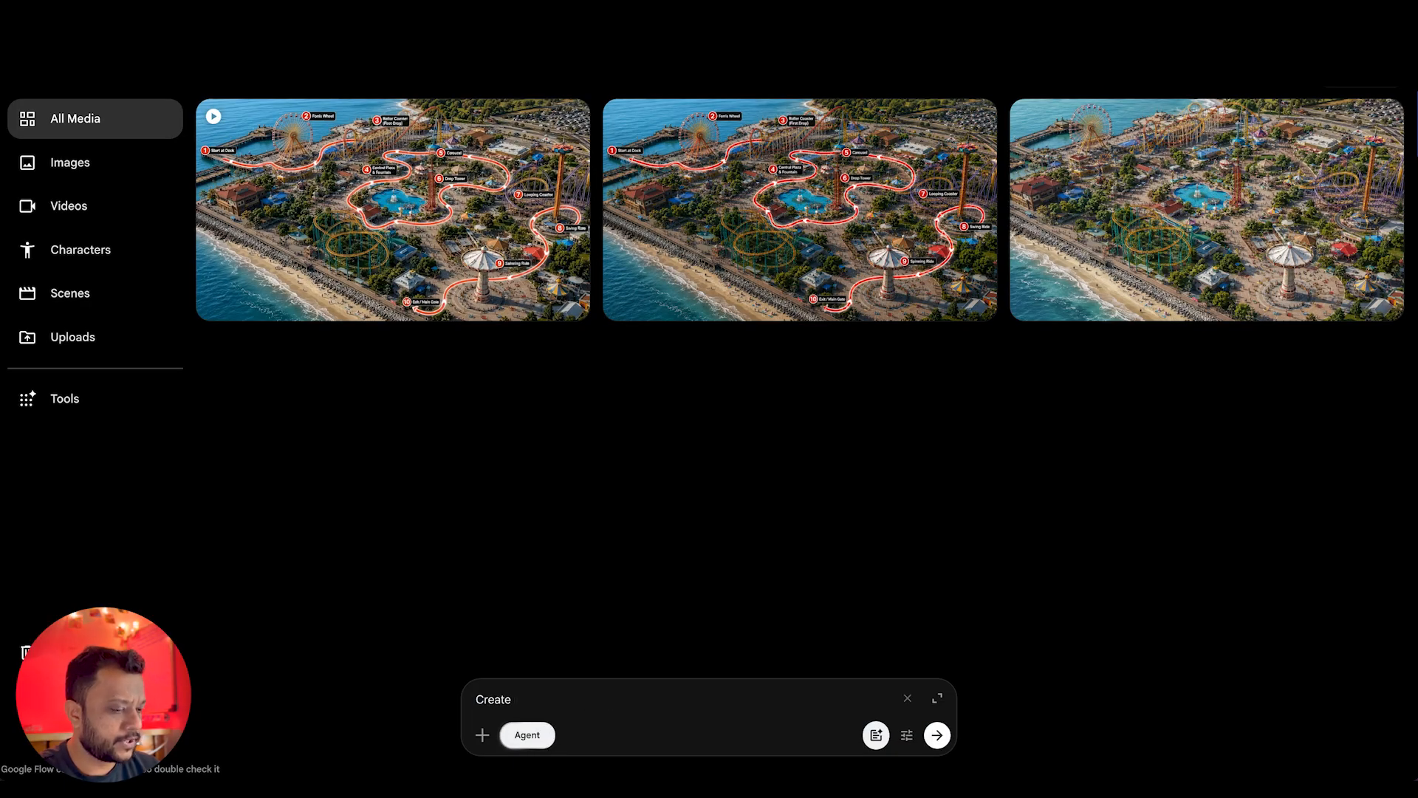
type(" drone shot of Amusment park")
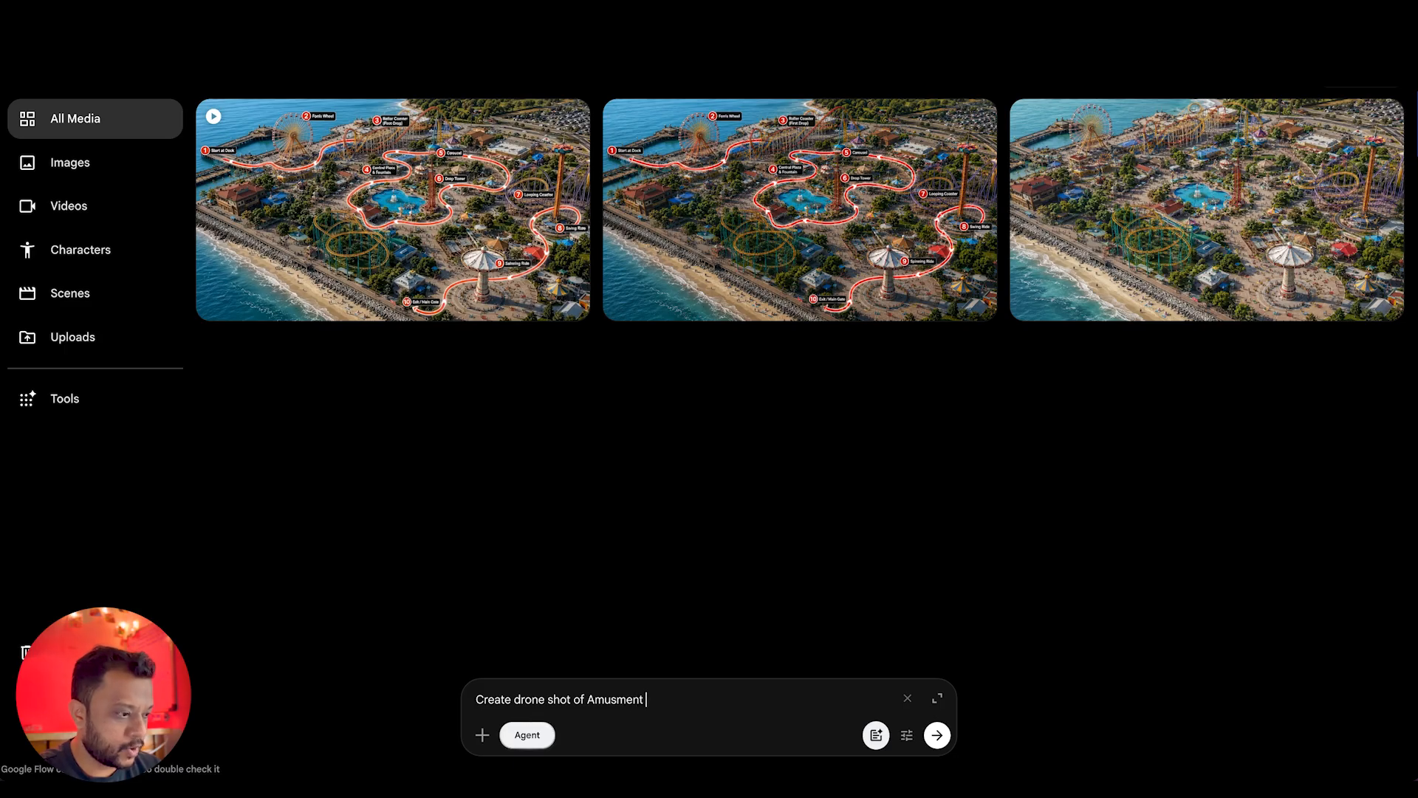
left_click(876, 735)
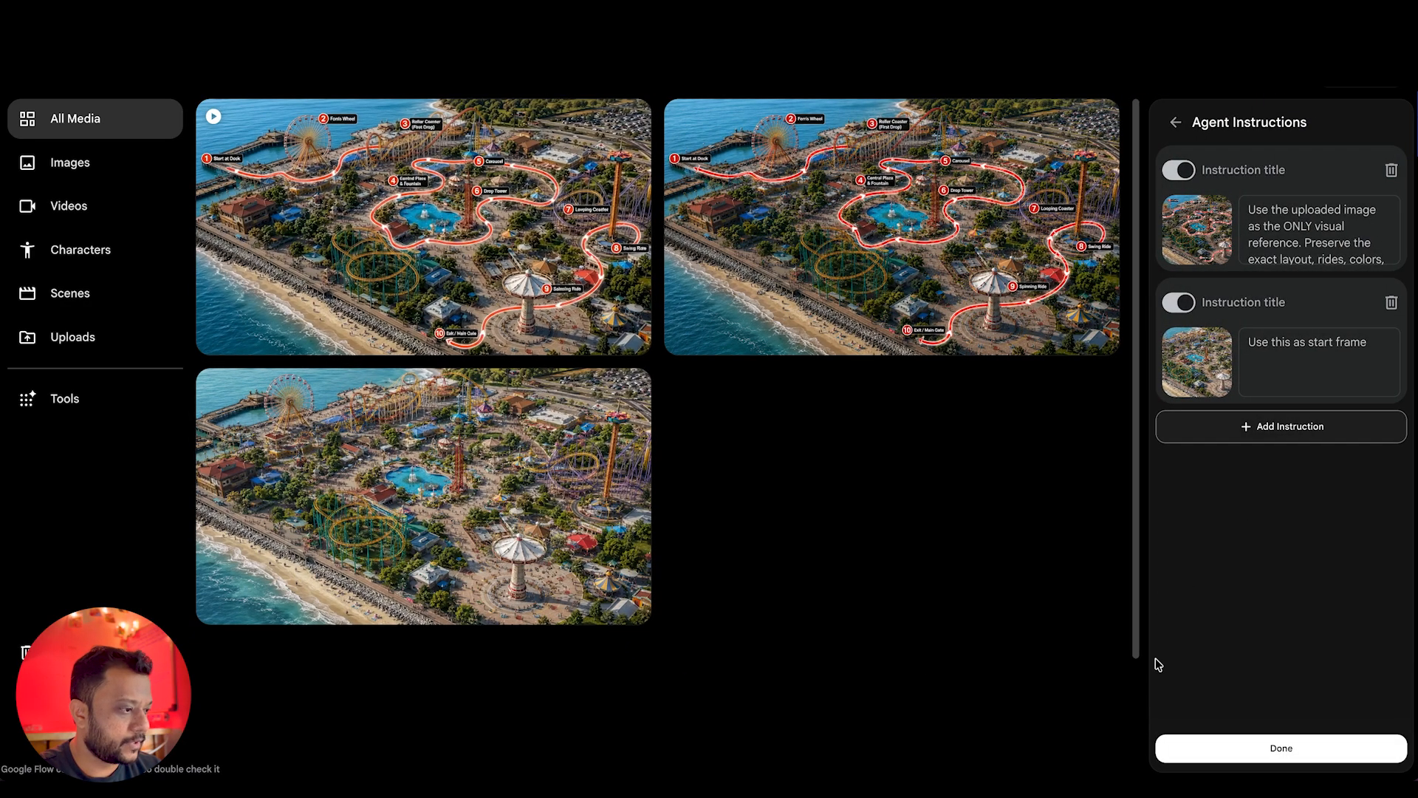
left_click(1248, 749)
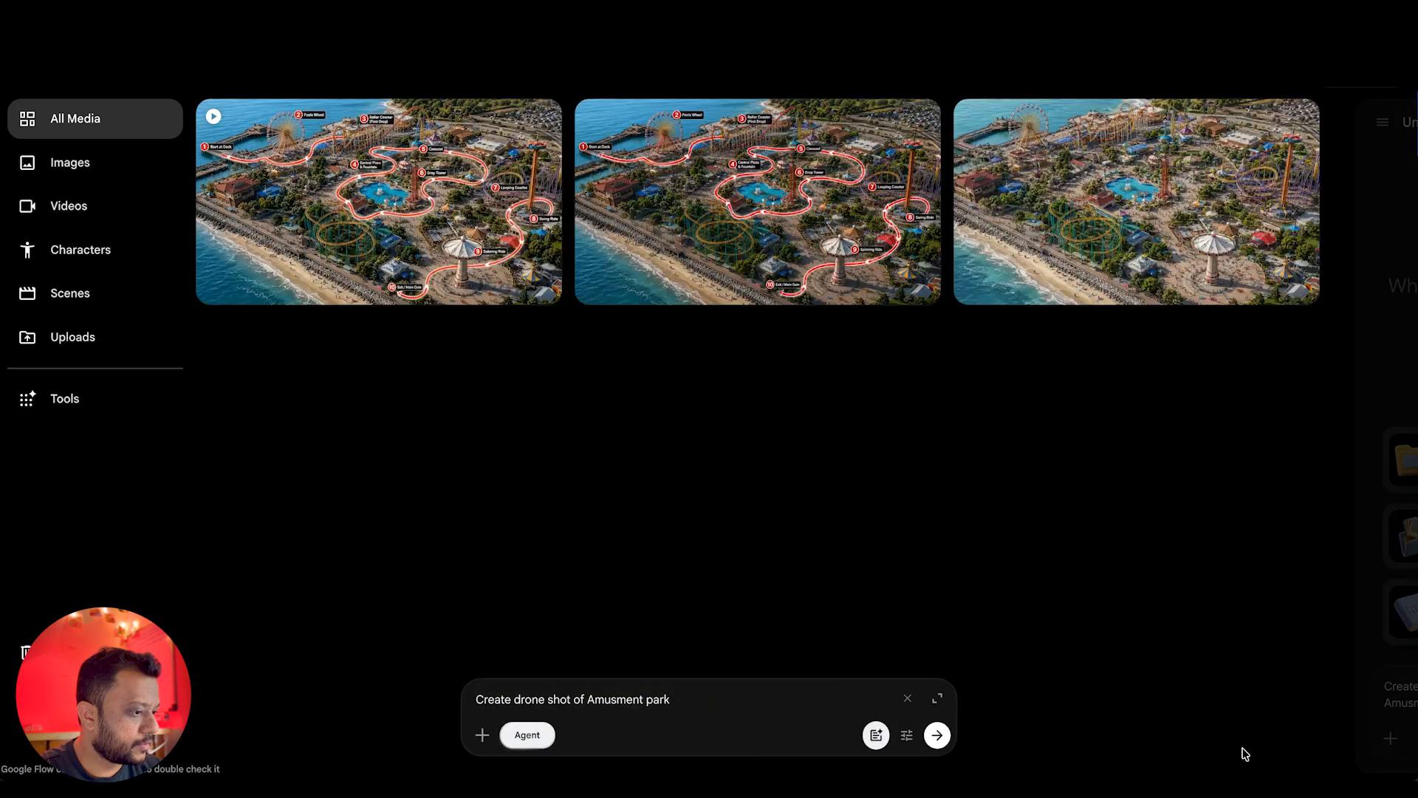
Save the agent settings with the 16:9, 1x Omni Flash video default, and submit the prompt with approval for the generation
left_click(934, 742)
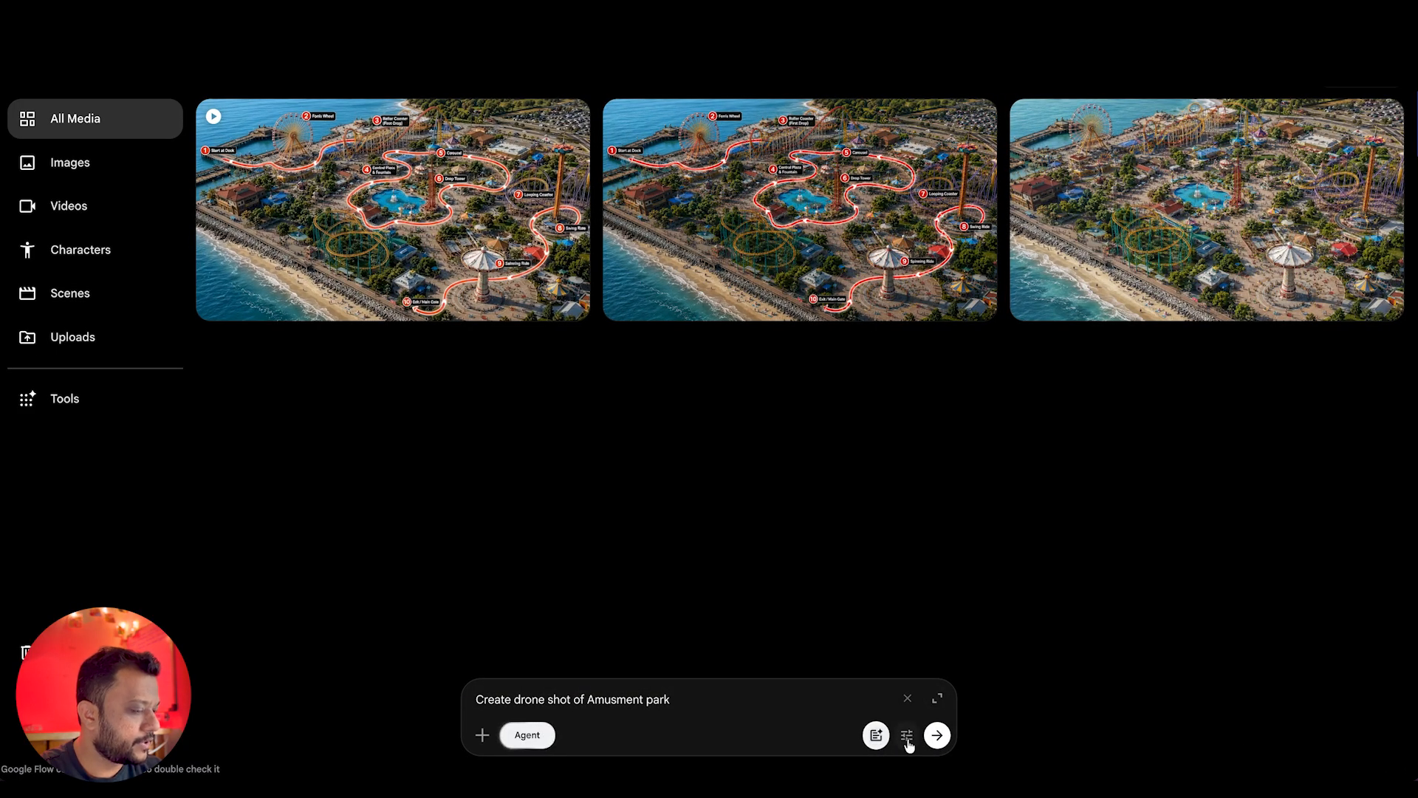
left_click(906, 741)
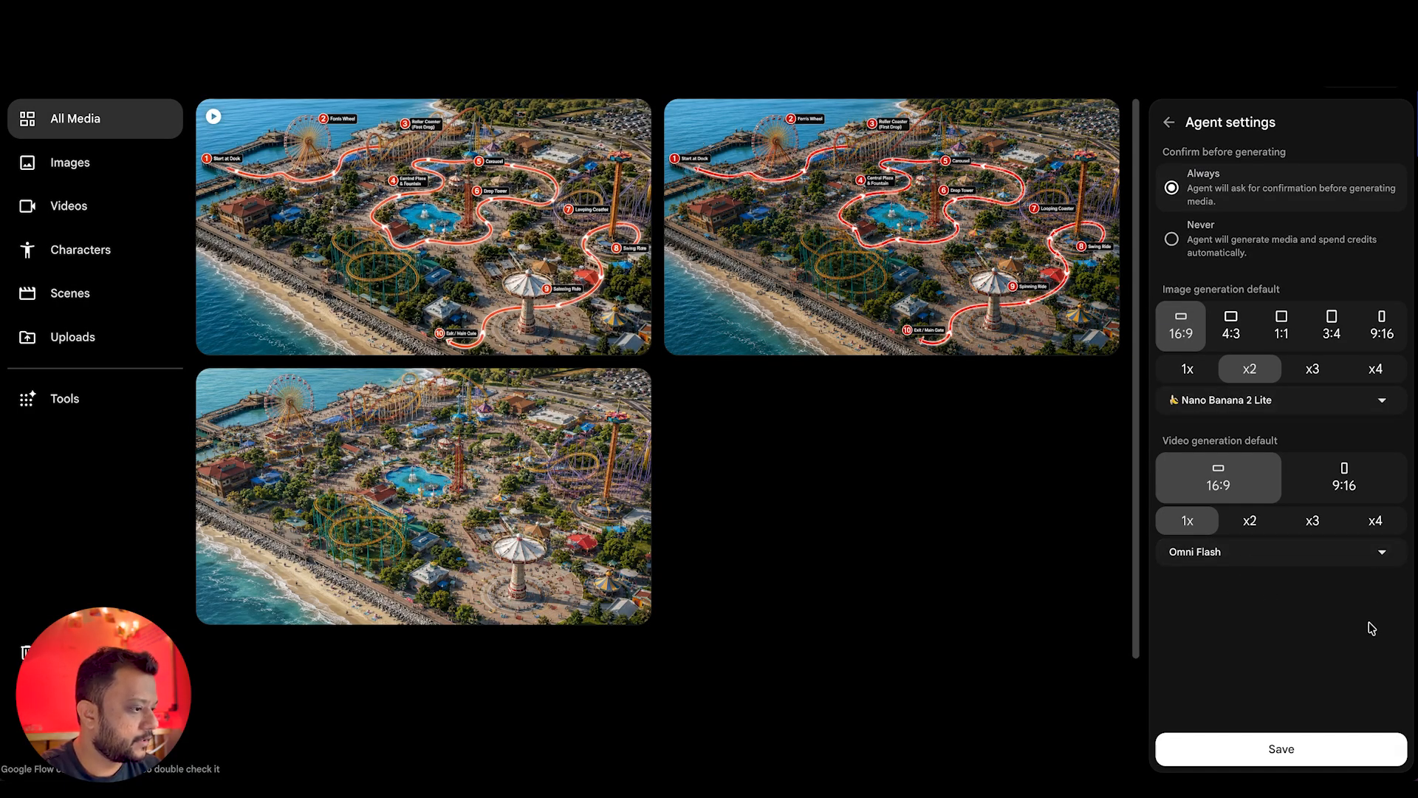
left_click(1295, 754)
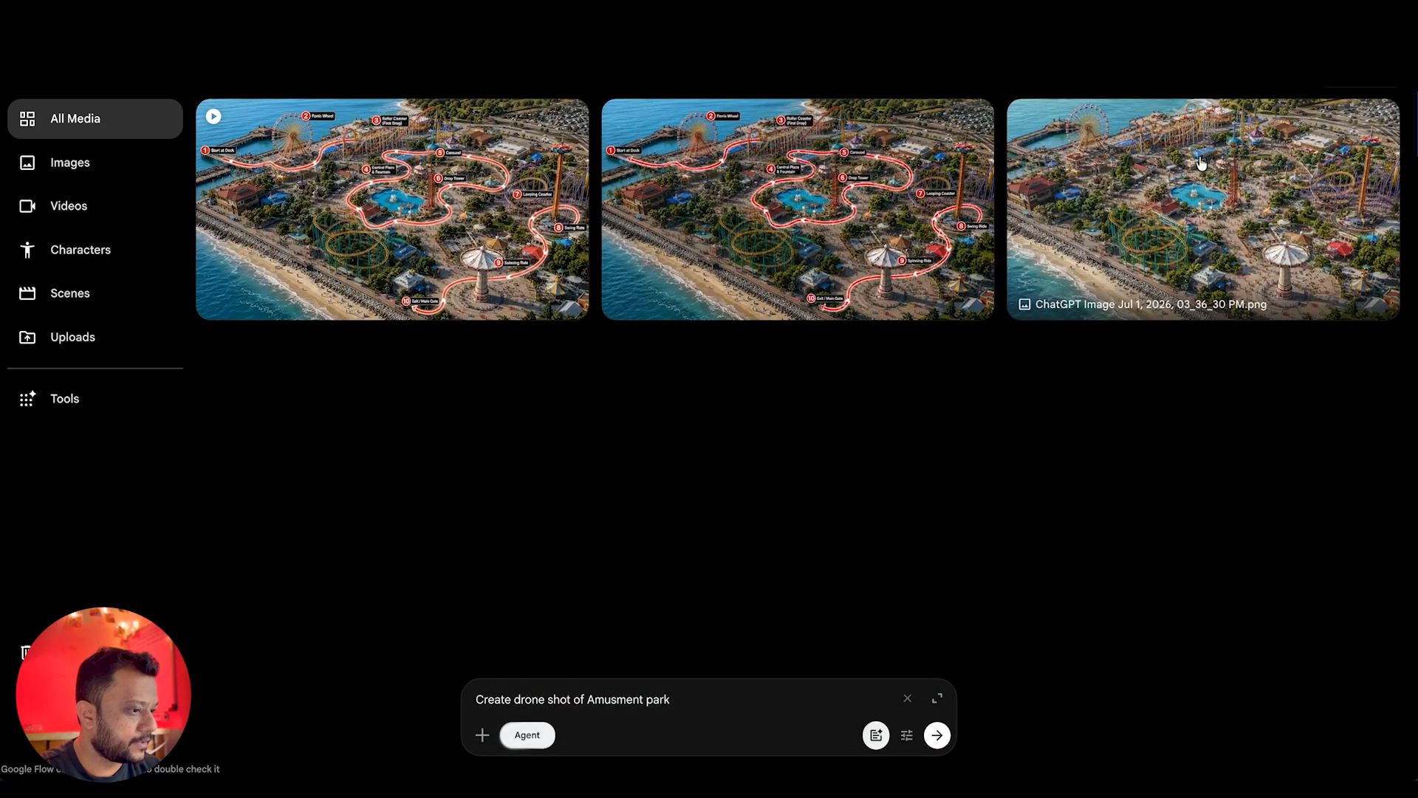
left_click(937, 736)
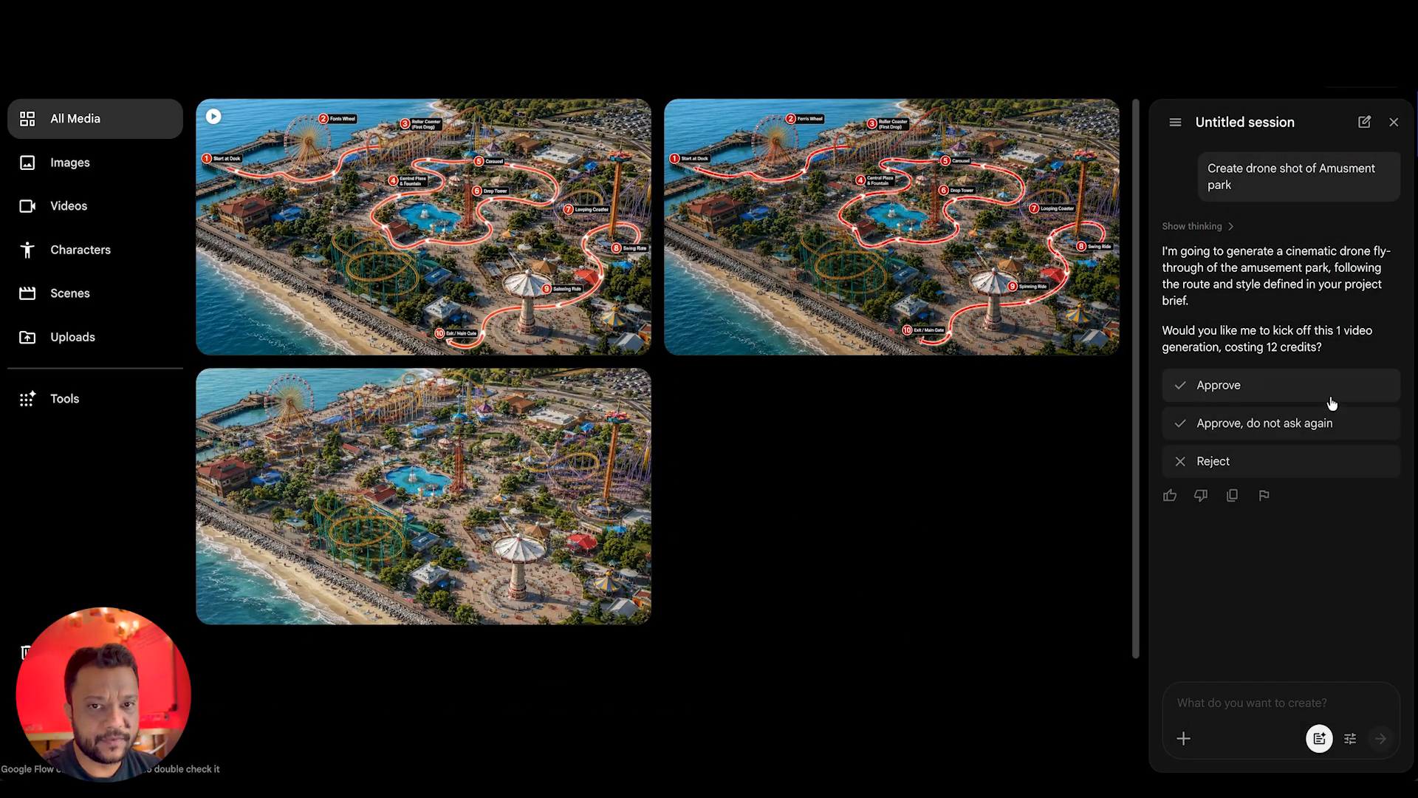
left_click(1268, 384)
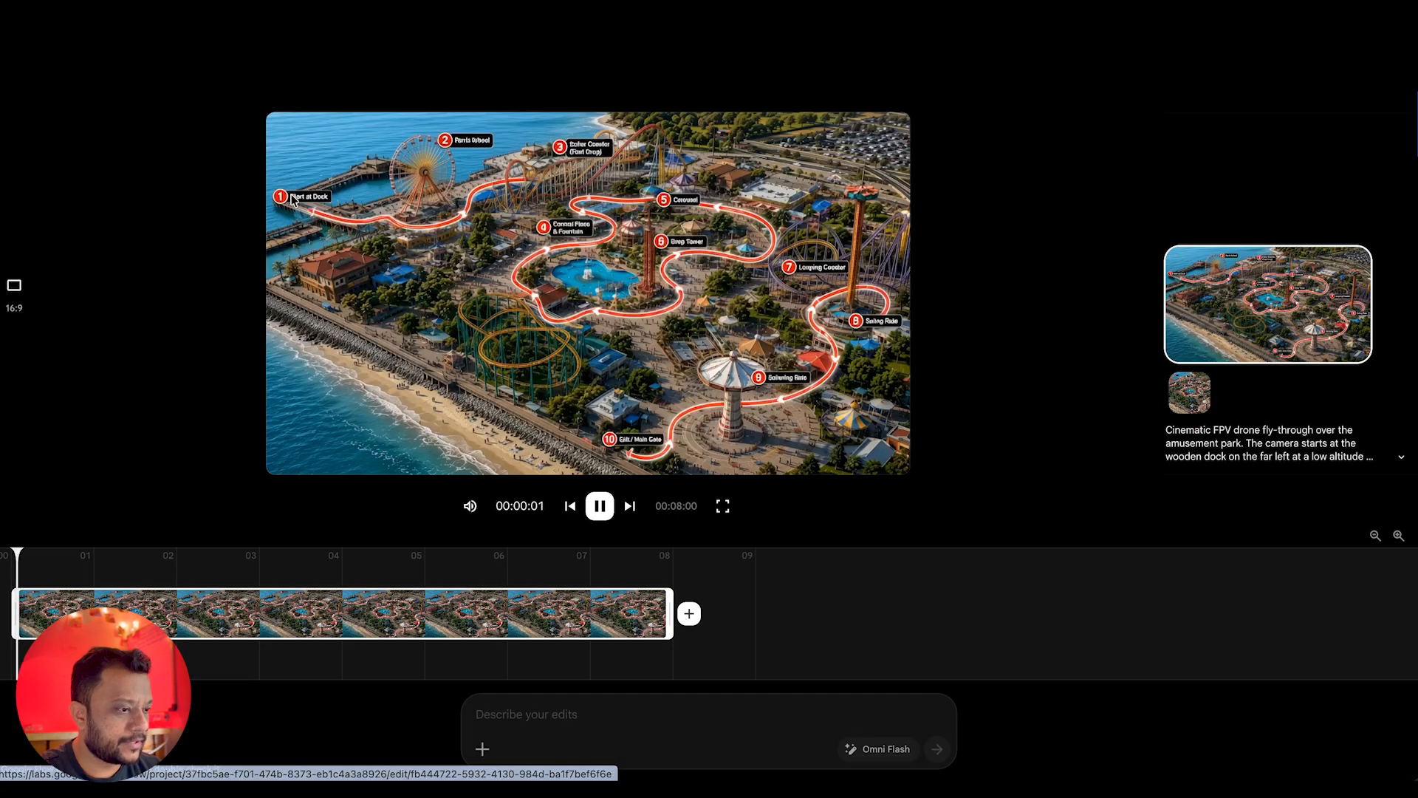
Watch the agent-generated park fly-through to the end and replay it from the start
left_click(775, 575)
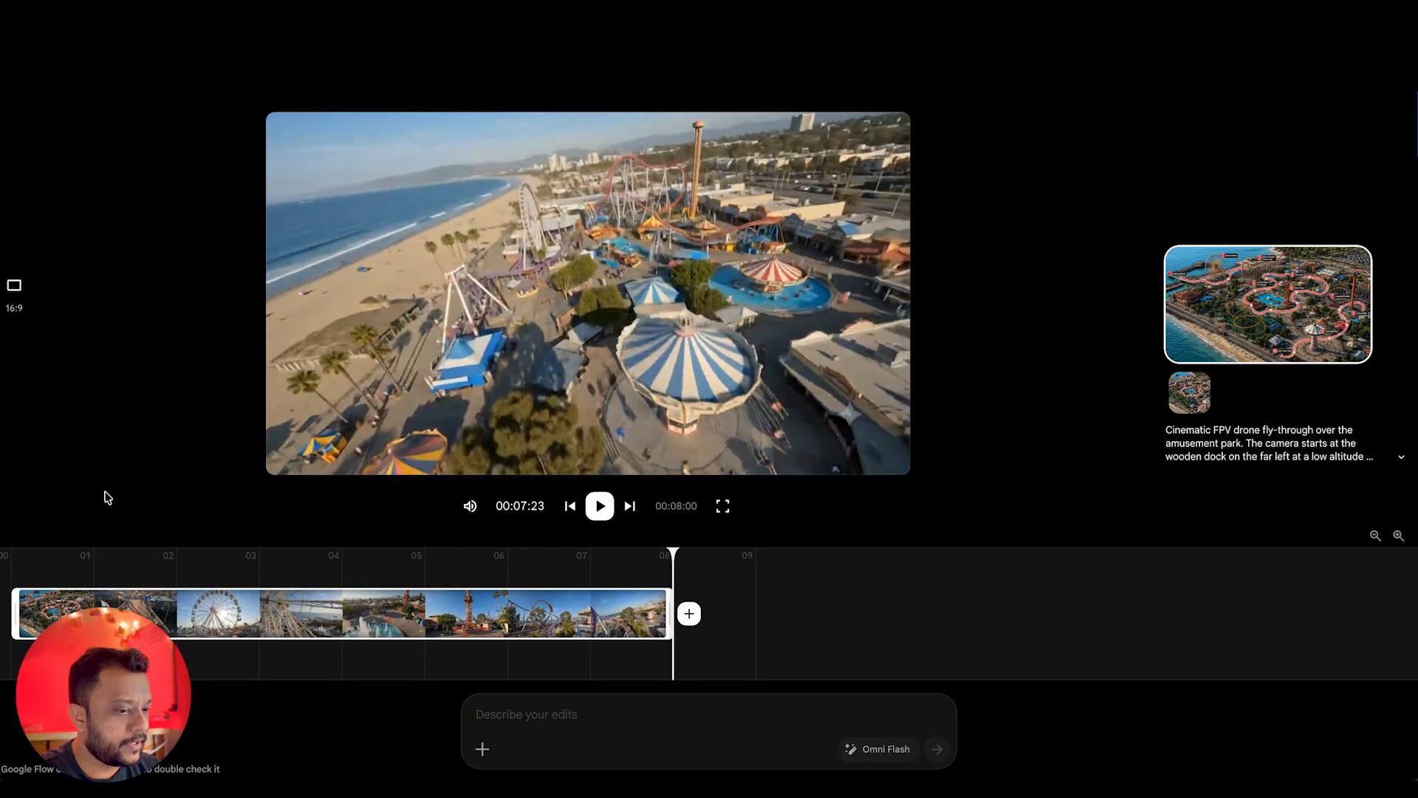
left_click(609, 503)
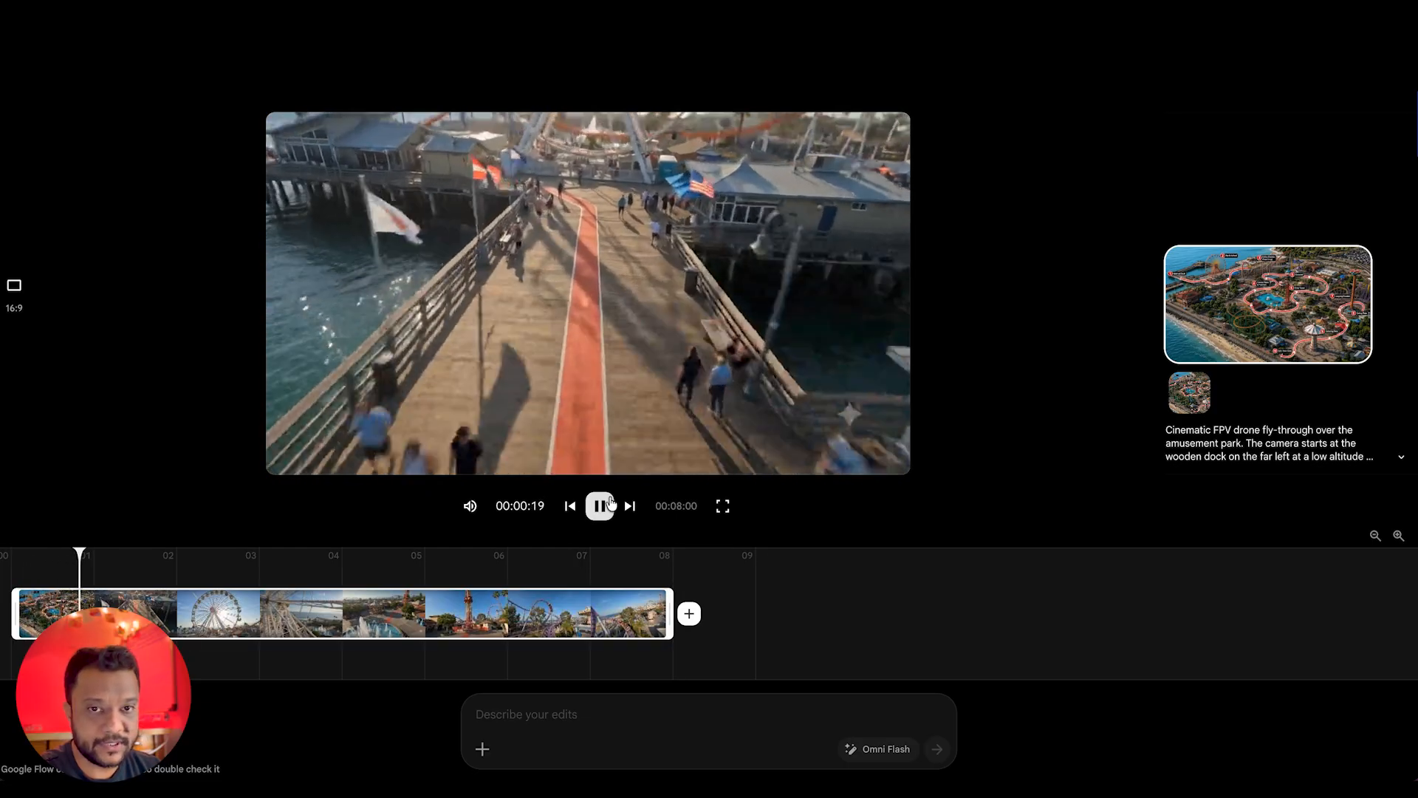